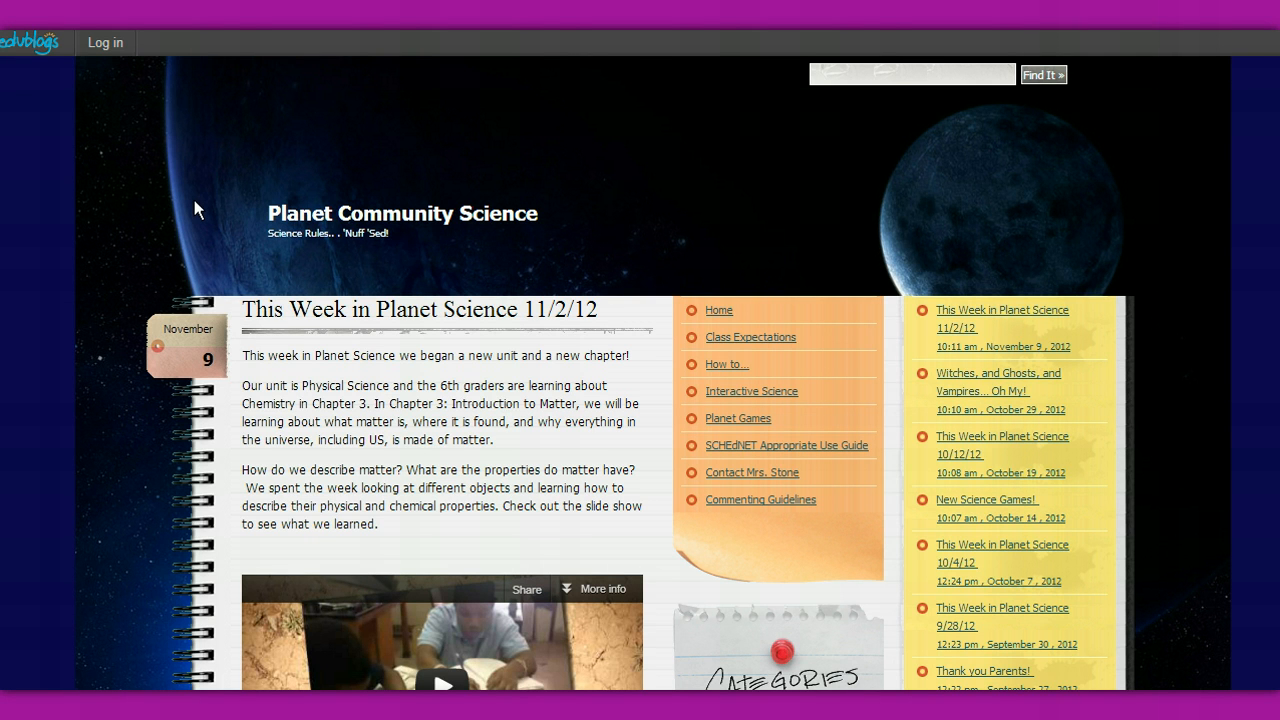
- Look through the class blog's posts and open Planet Girl's Blog from its list of student blogs
scroll(196, 205, "down", 5)
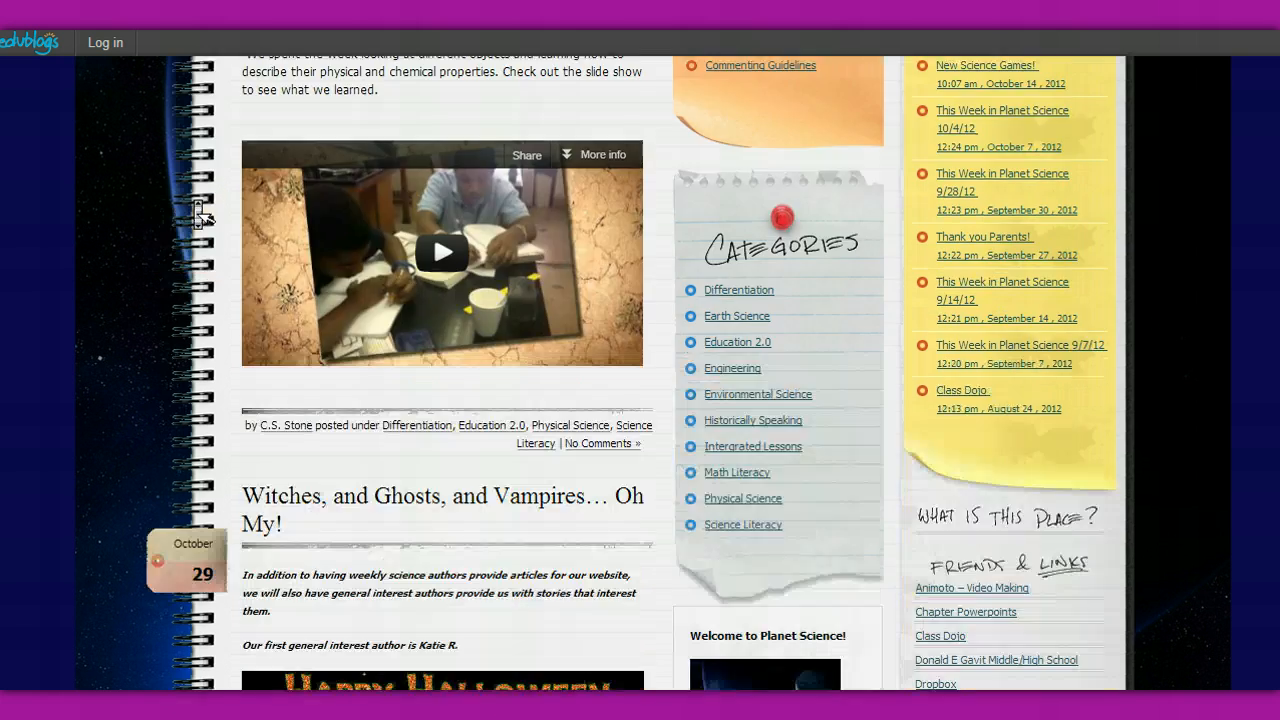
scroll(199, 213, "down", 15)
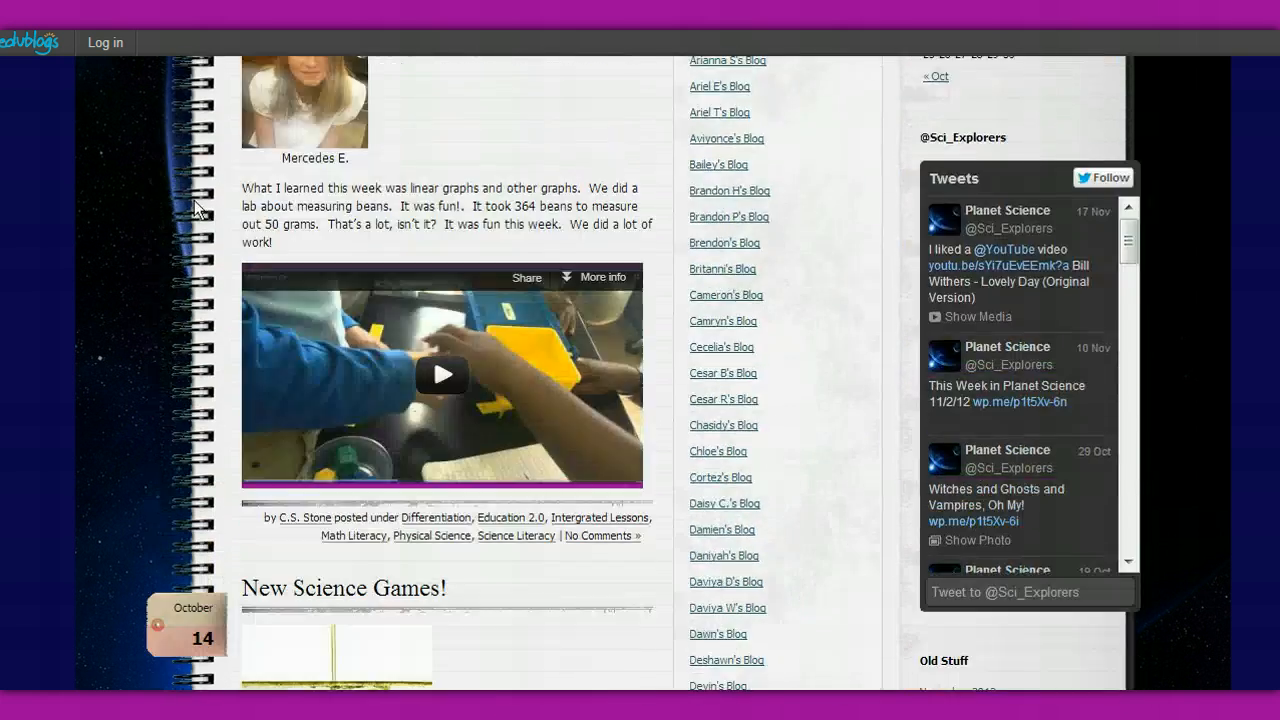
scroll(196, 208, "down", 9)
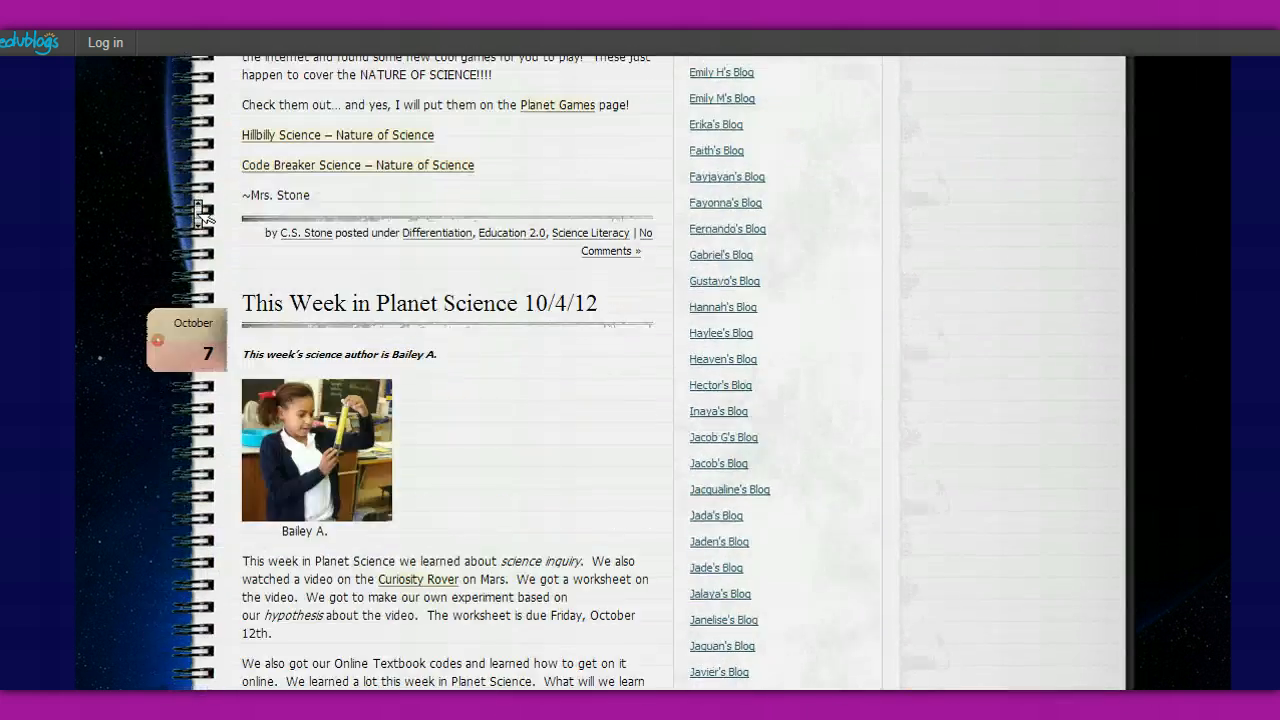
scroll(198, 210, "down", 4)
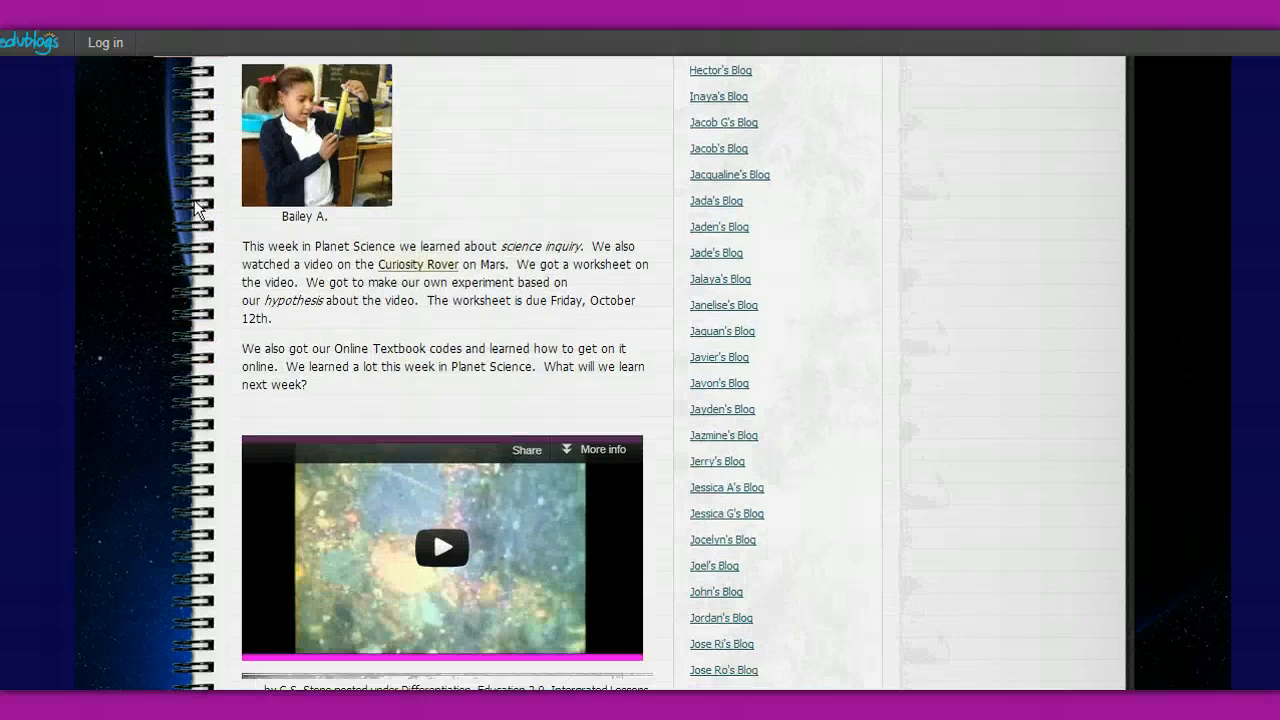
scroll(196, 205, "down", 6)
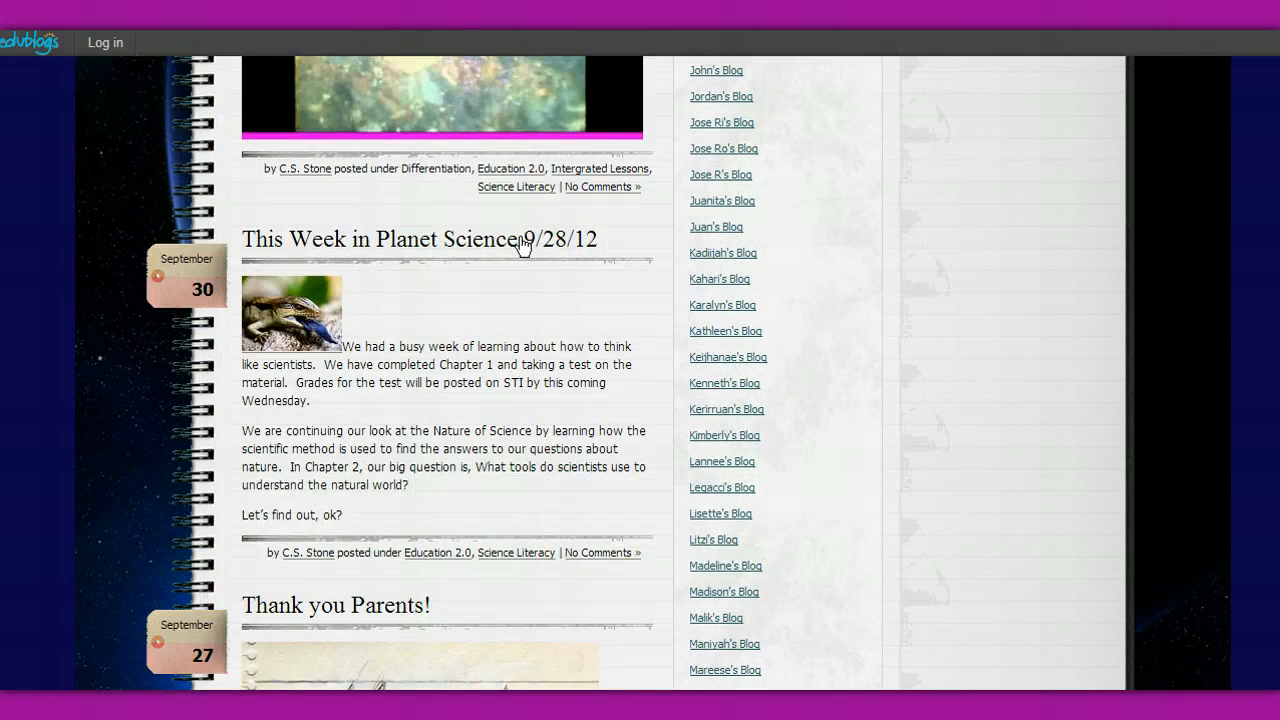
scroll(605, 325, "down", 6)
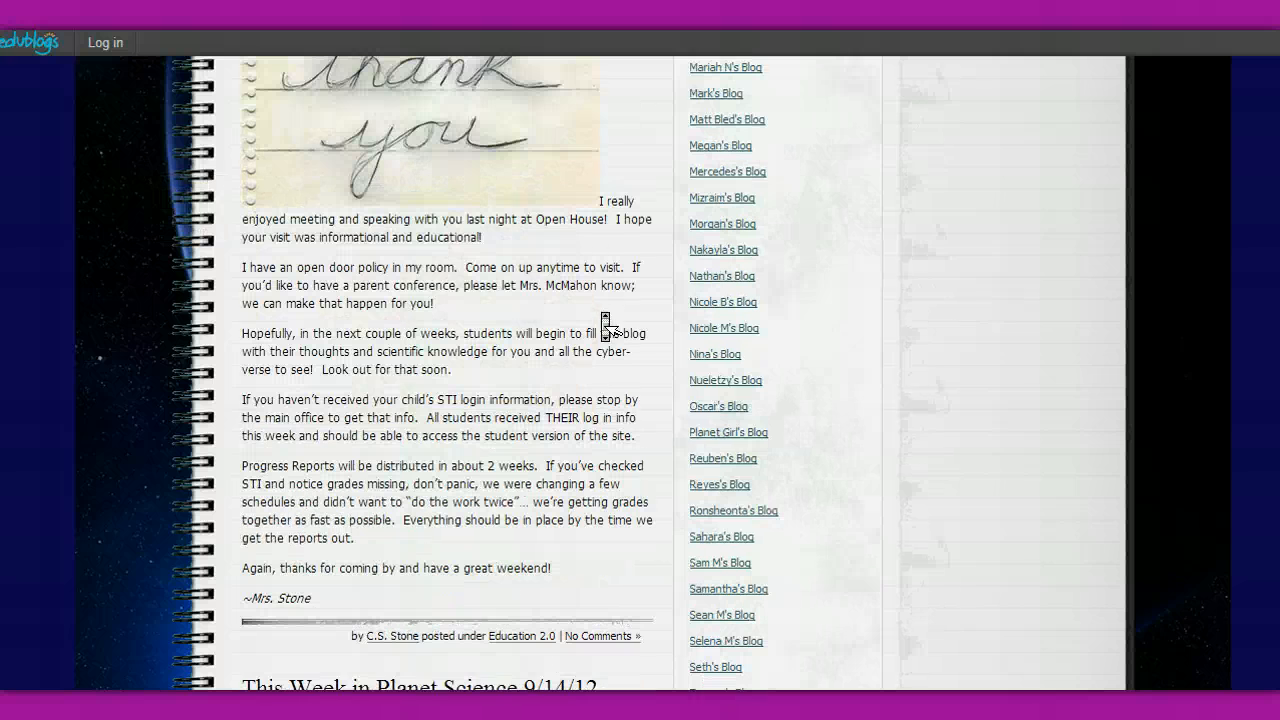
left_click(722, 436)
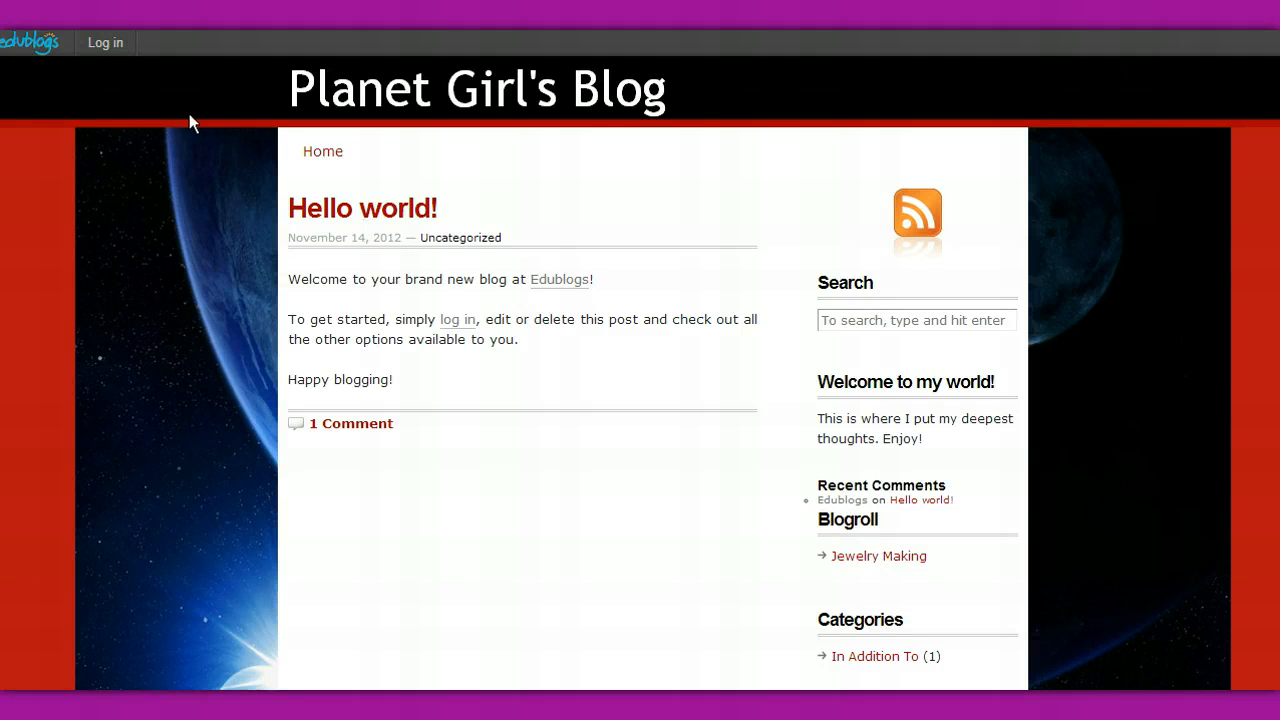
- Log in to the blog with the account username and password
left_click(101, 46)
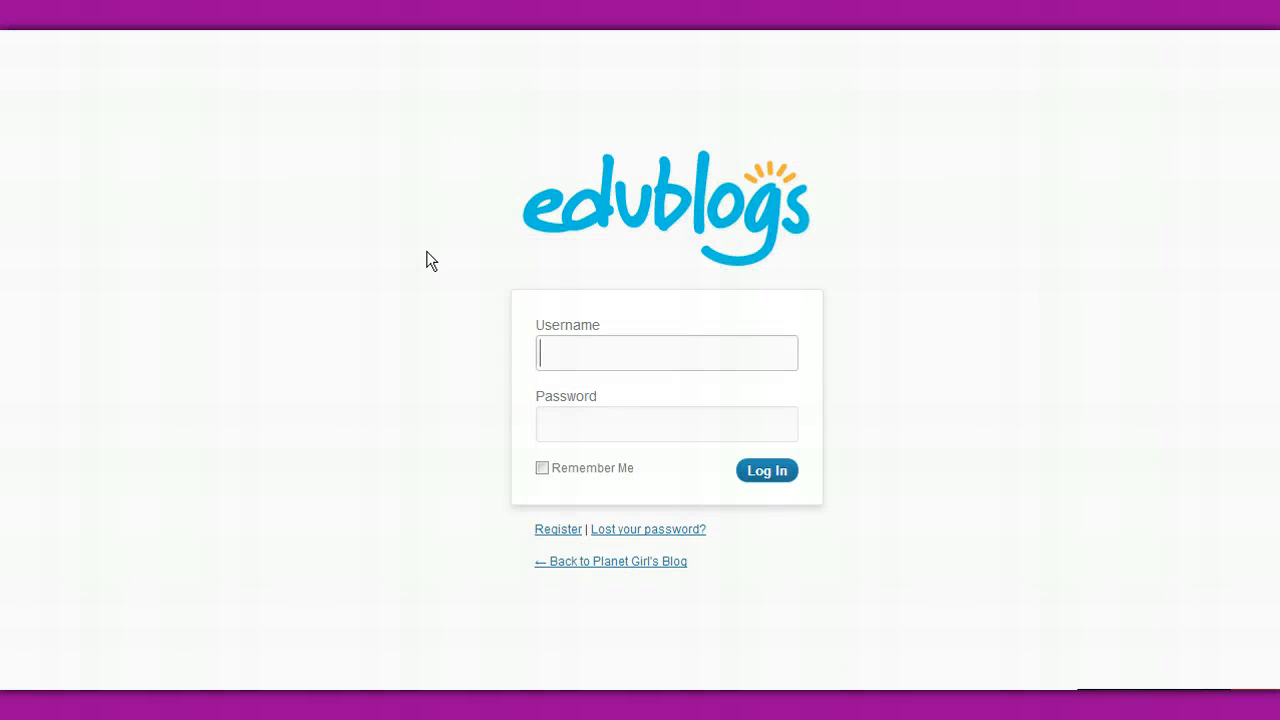
type("plane")
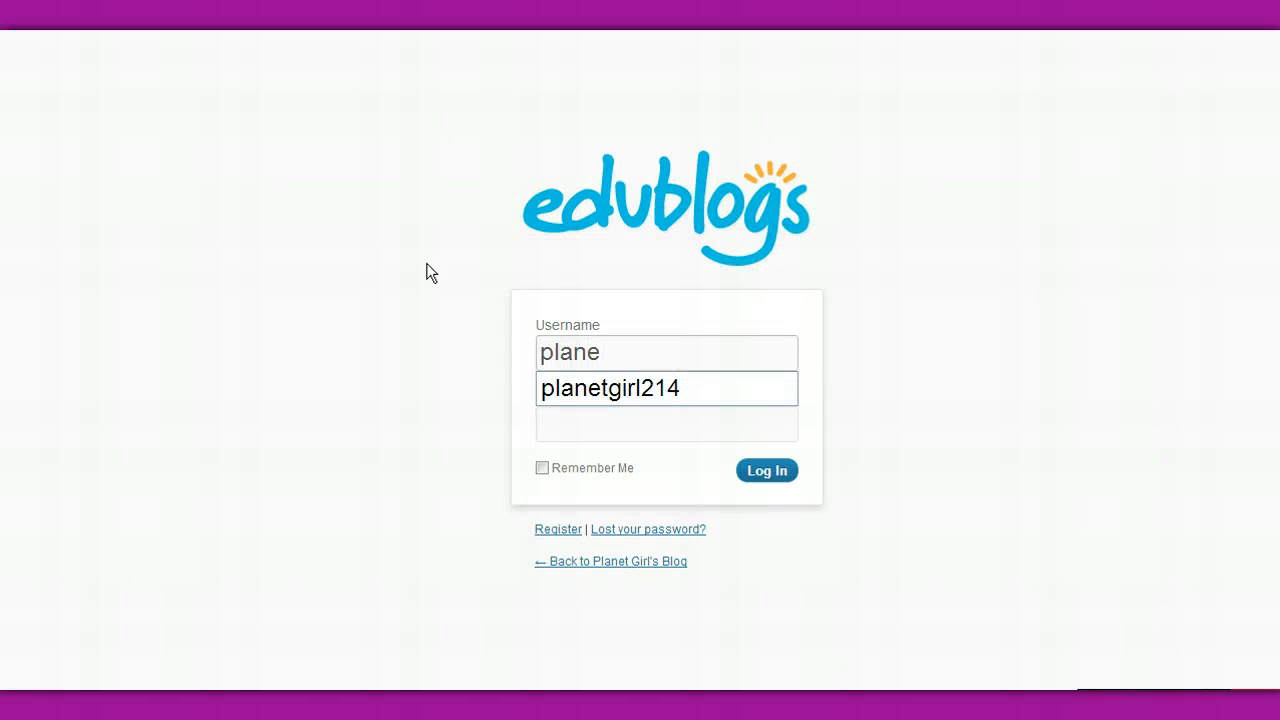
left_click(555, 387)
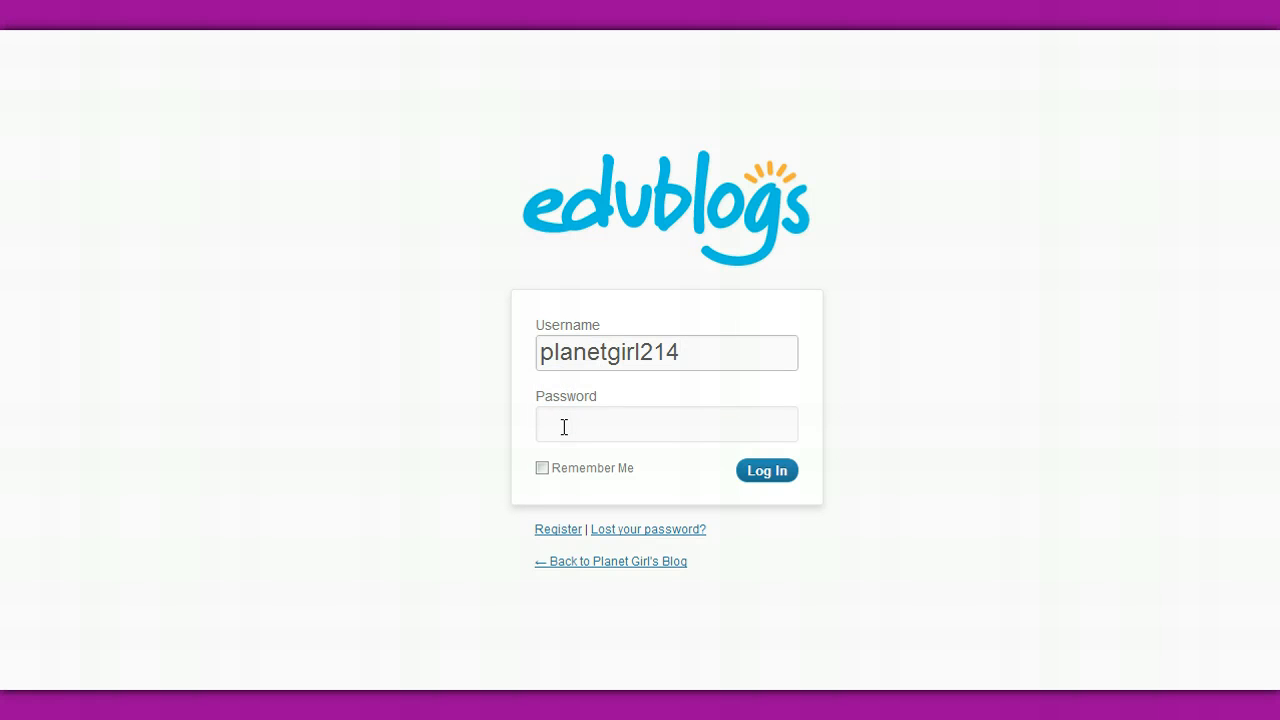
left_click(563, 426)
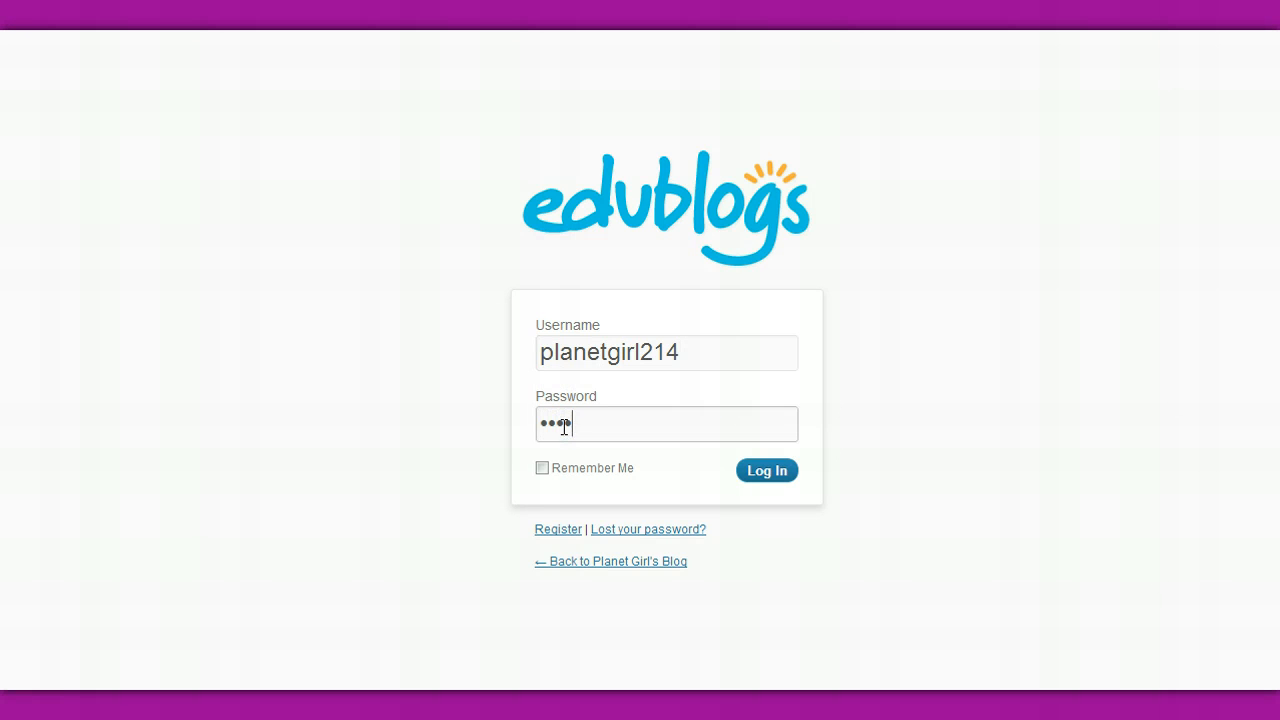
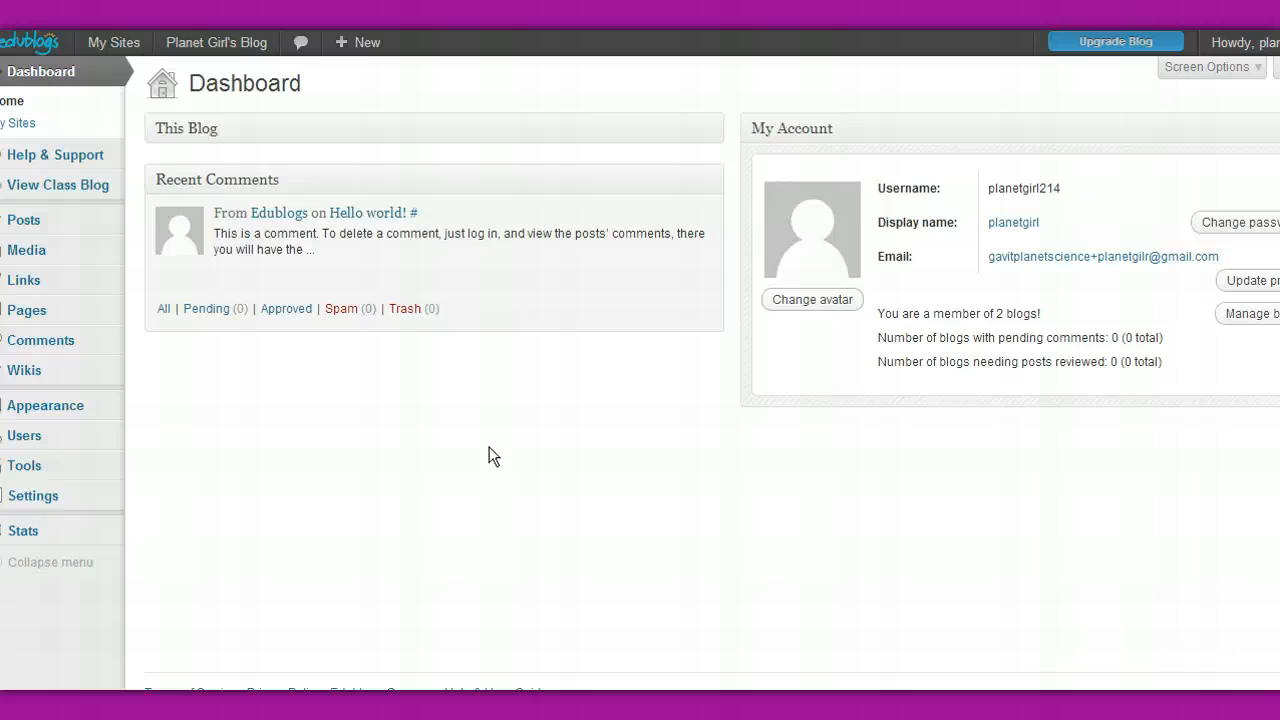
- Move the "Hello world!" post to the trash from the list of all posts
mouse_move(39, 230)
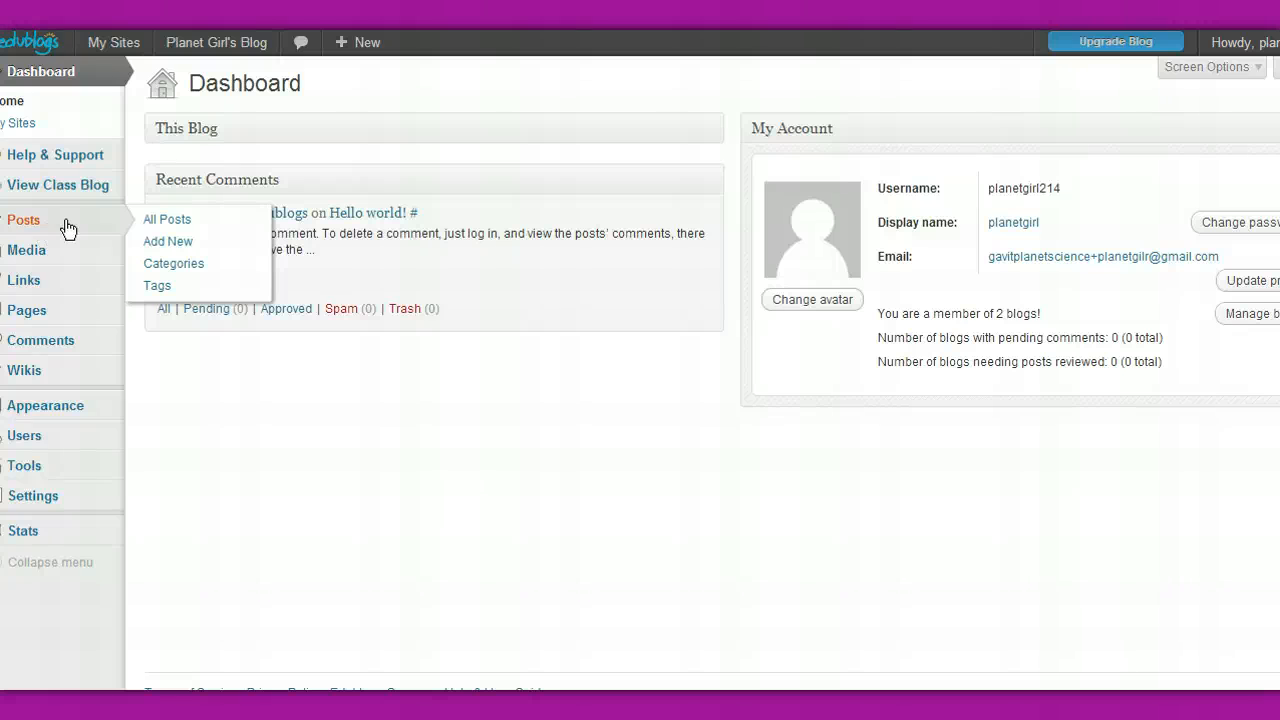
left_click(153, 224)
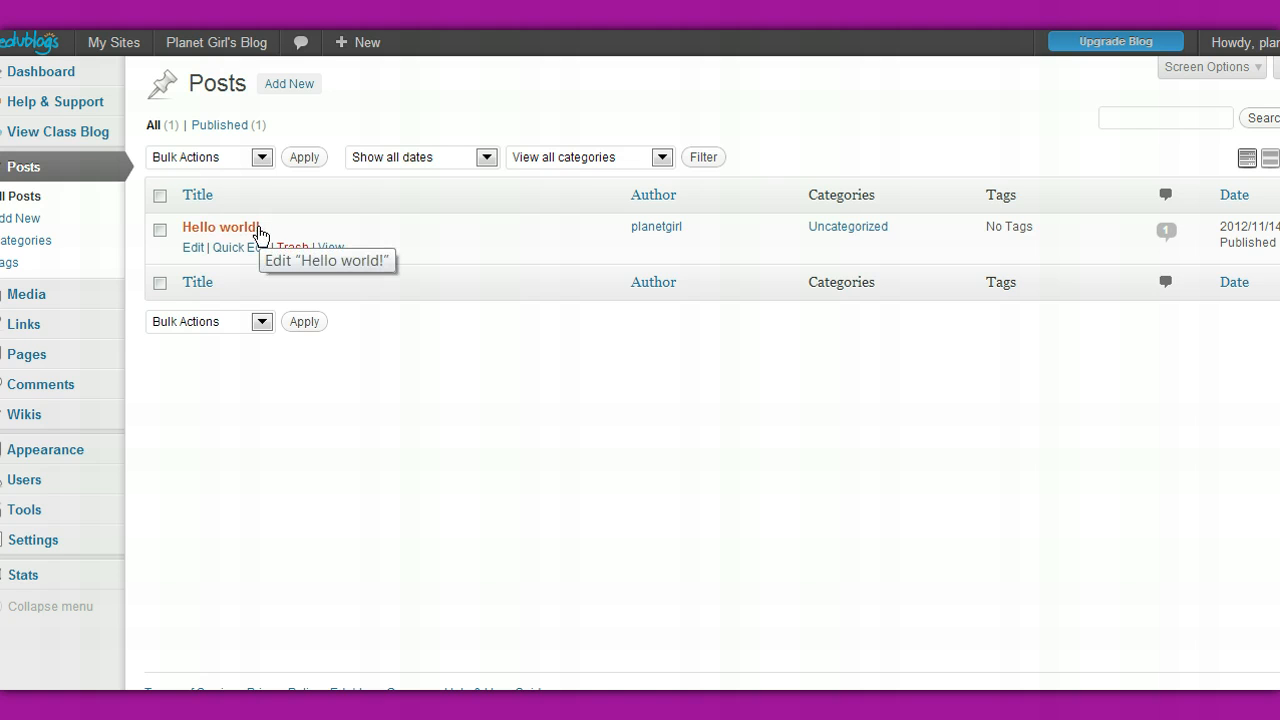
left_click(160, 229)
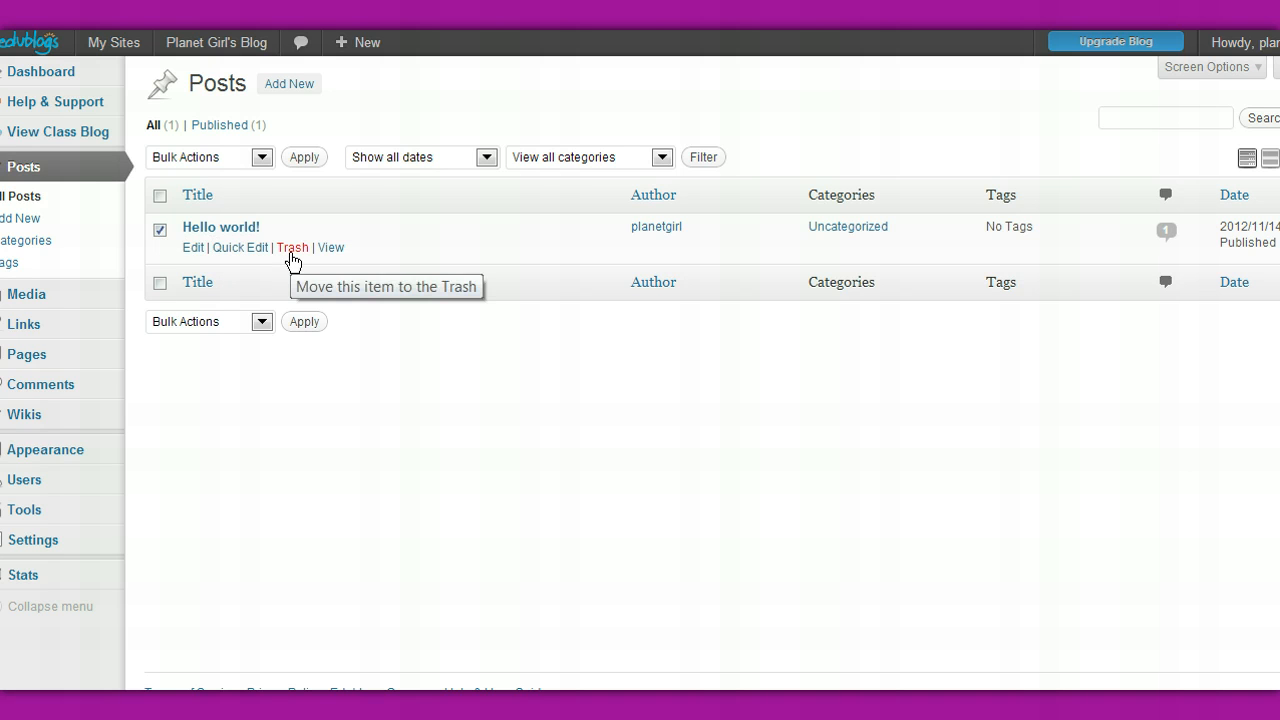
left_click(292, 250)
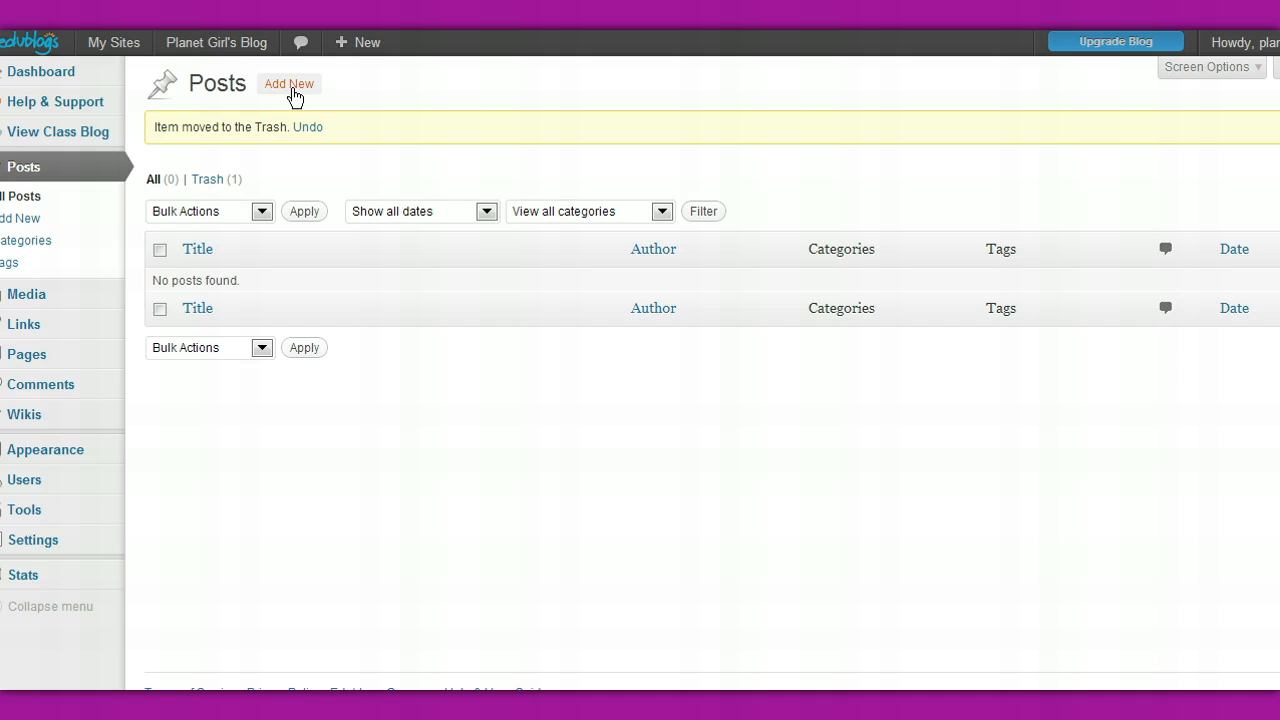
- Start a new post and title it "What Matter Is"
left_click(291, 86)
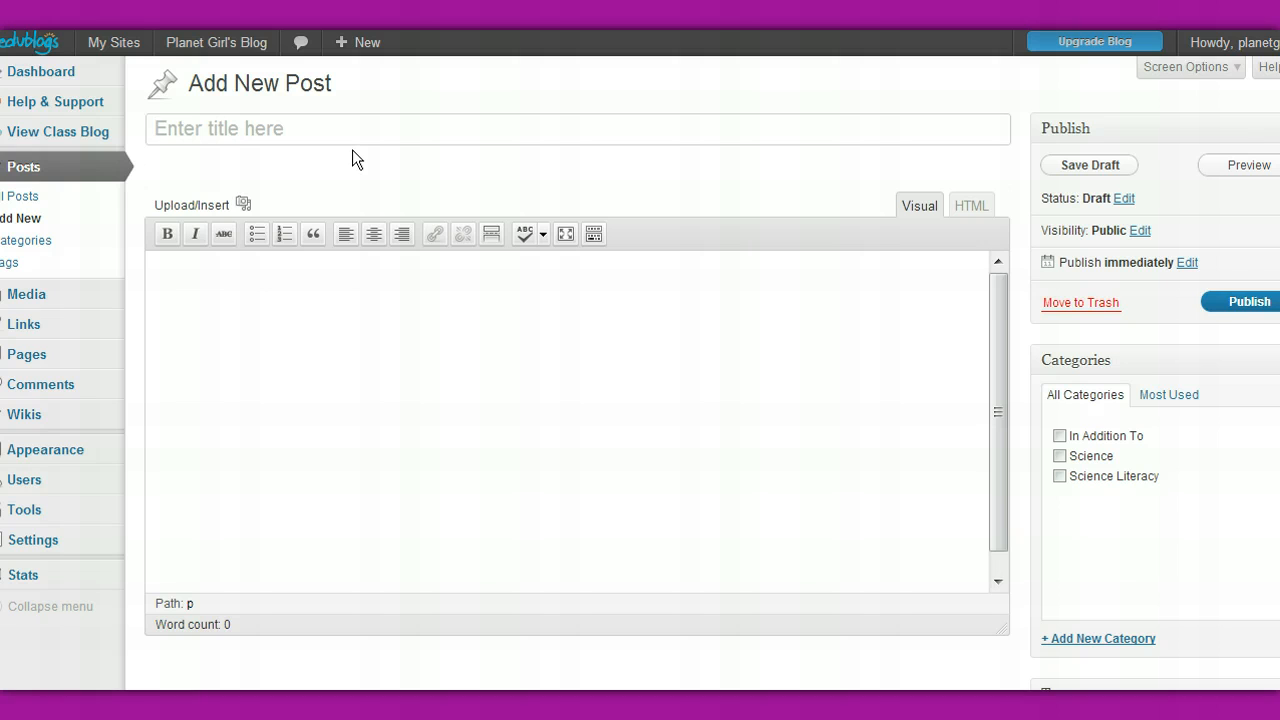
left_click(294, 138)
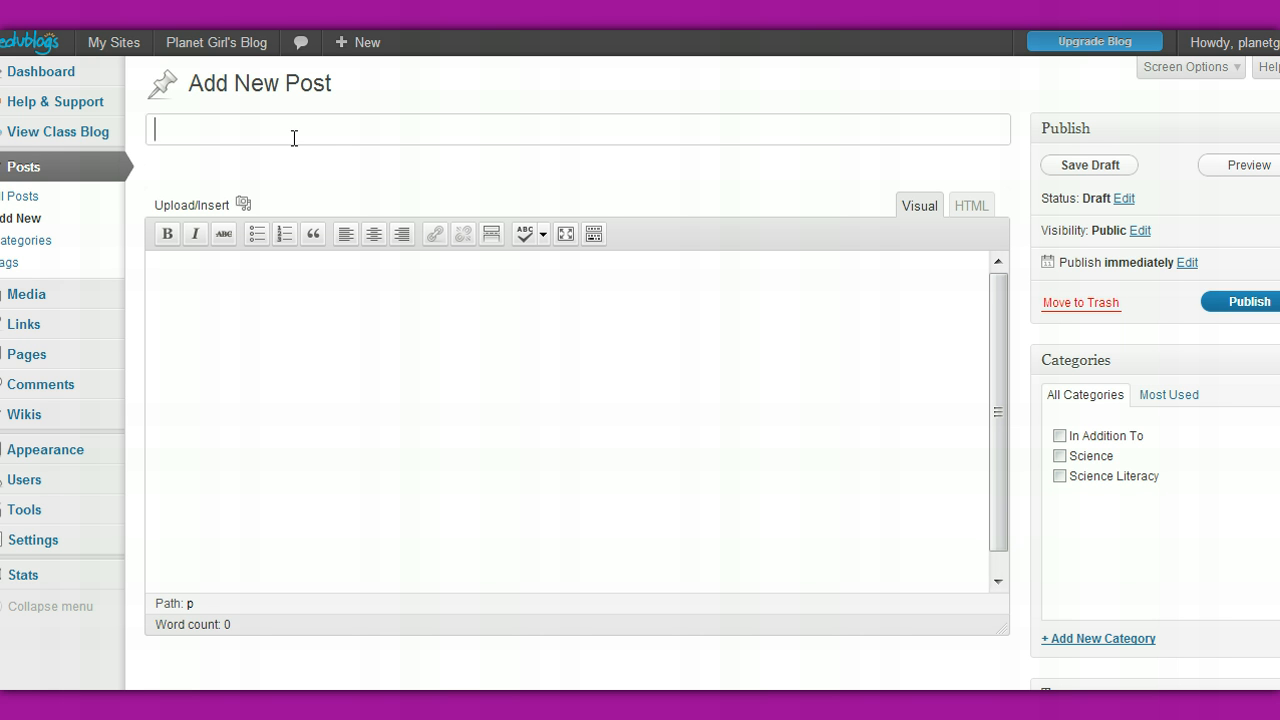
left_click(298, 141)
left_click(288, 132)
type("What Matter i")
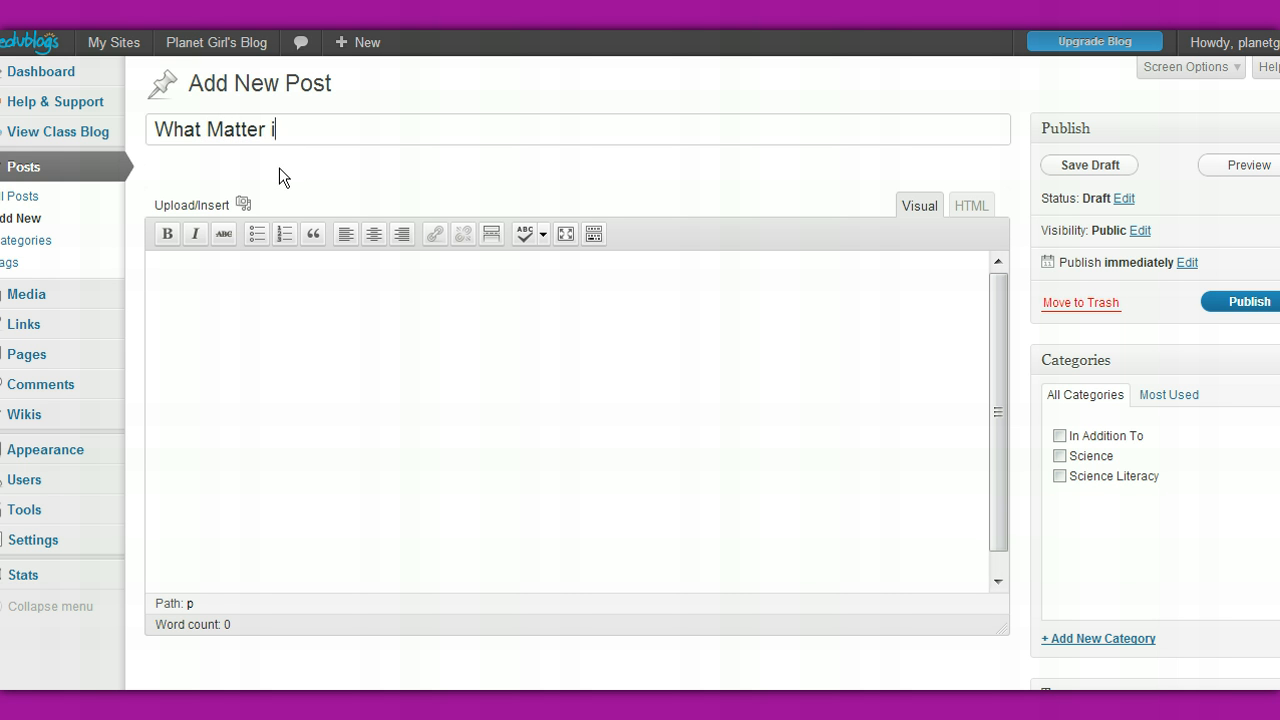
key("BackSpace")
type("Is")
- Write "blah blah blah ...." in the post body and, after blank space, a second line reading "blah blah blah!"
left_click(306, 322)
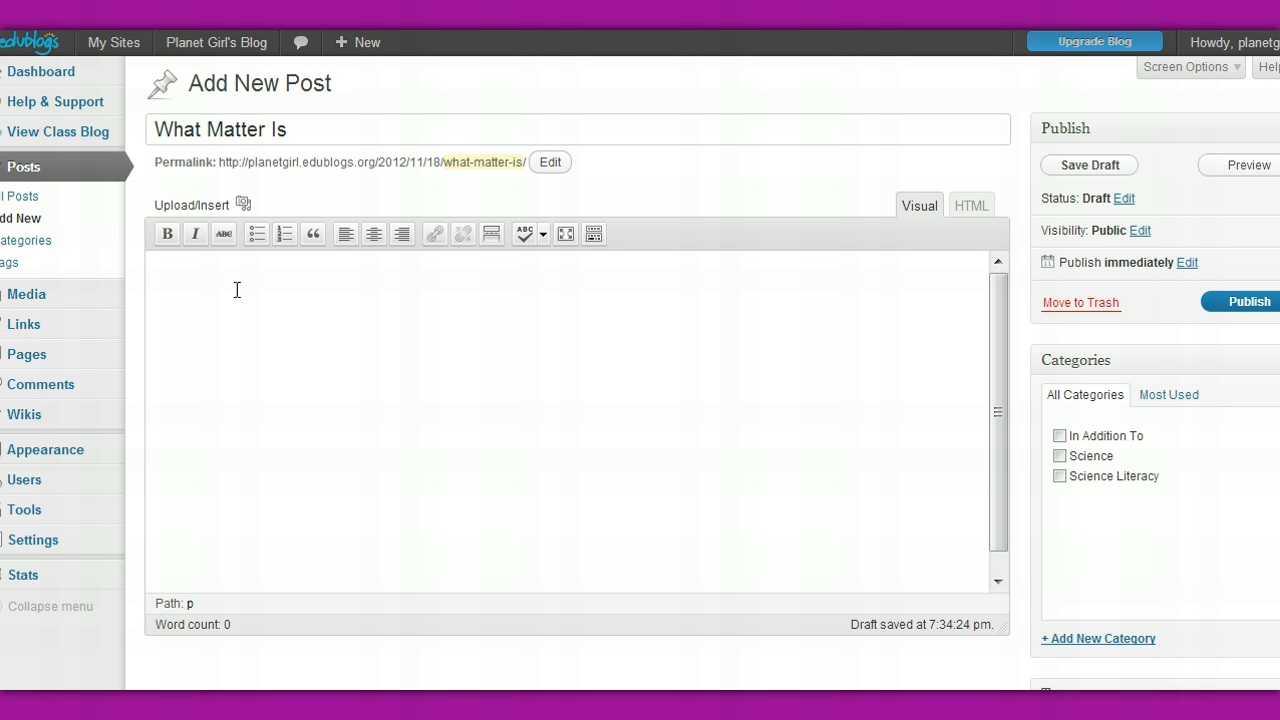
type("blah blah blah ....")
key("Return")
key("Return")
type("blah blah ")
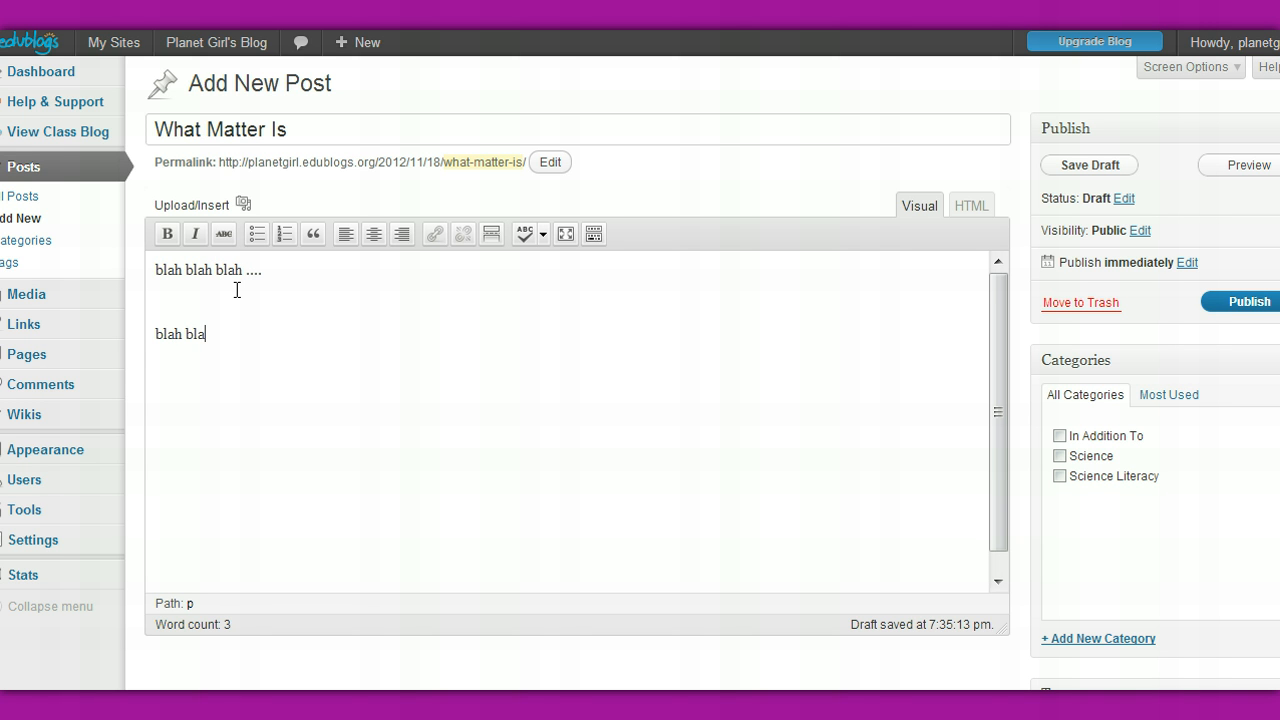
type("blah!")
- Starting from the beginning of the post text, show the details of the first Marvin image in the media library
left_click(157, 270)
left_click(231, 210)
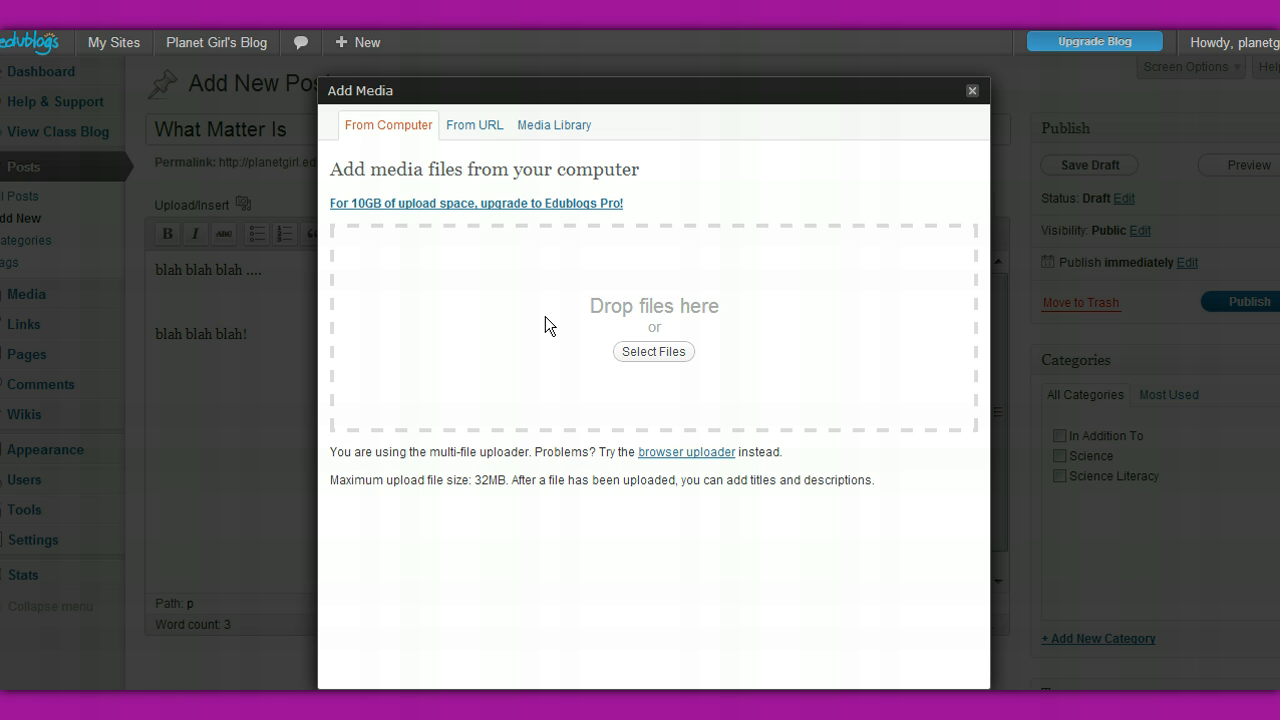
left_click(470, 127)
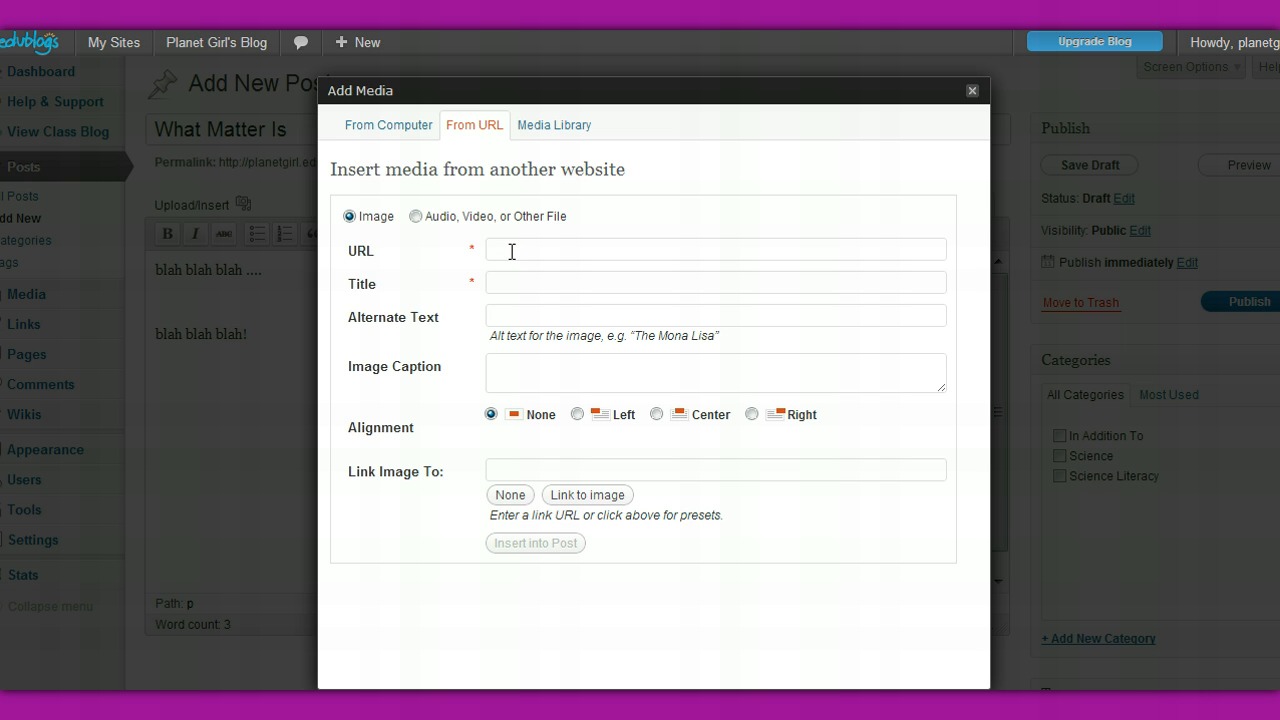
left_click(547, 131)
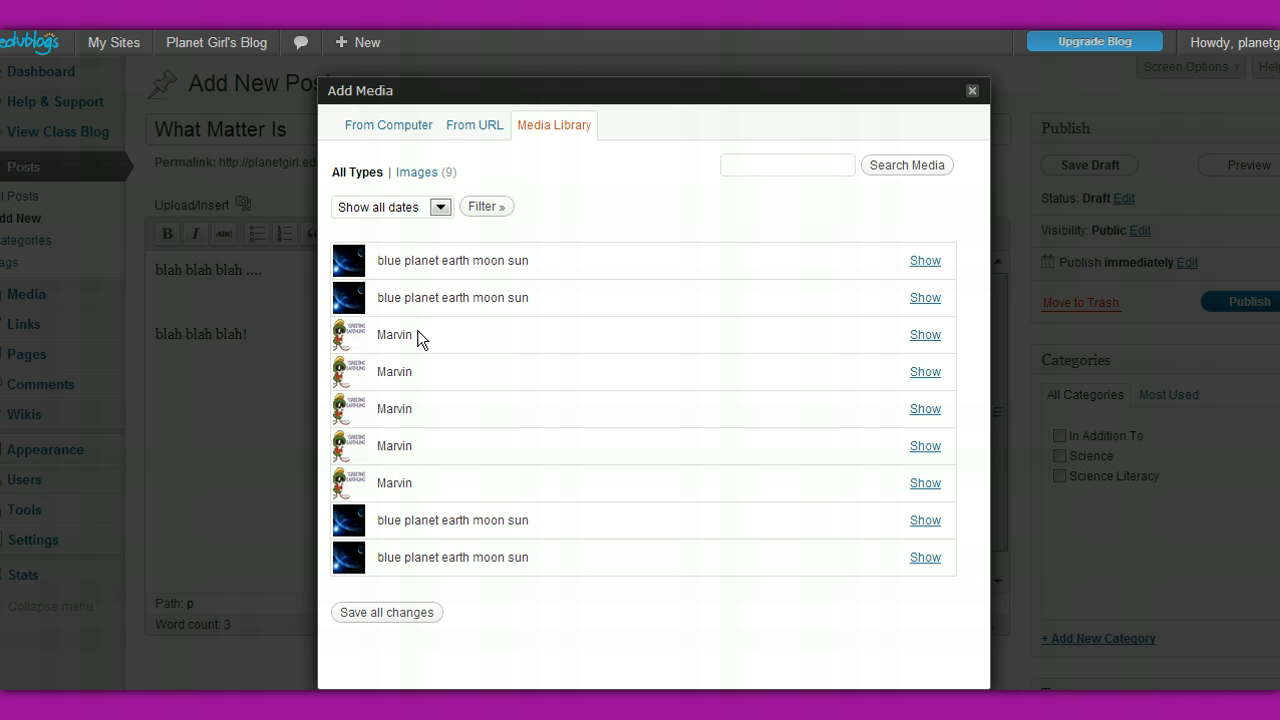
left_click(366, 336)
left_click(919, 344)
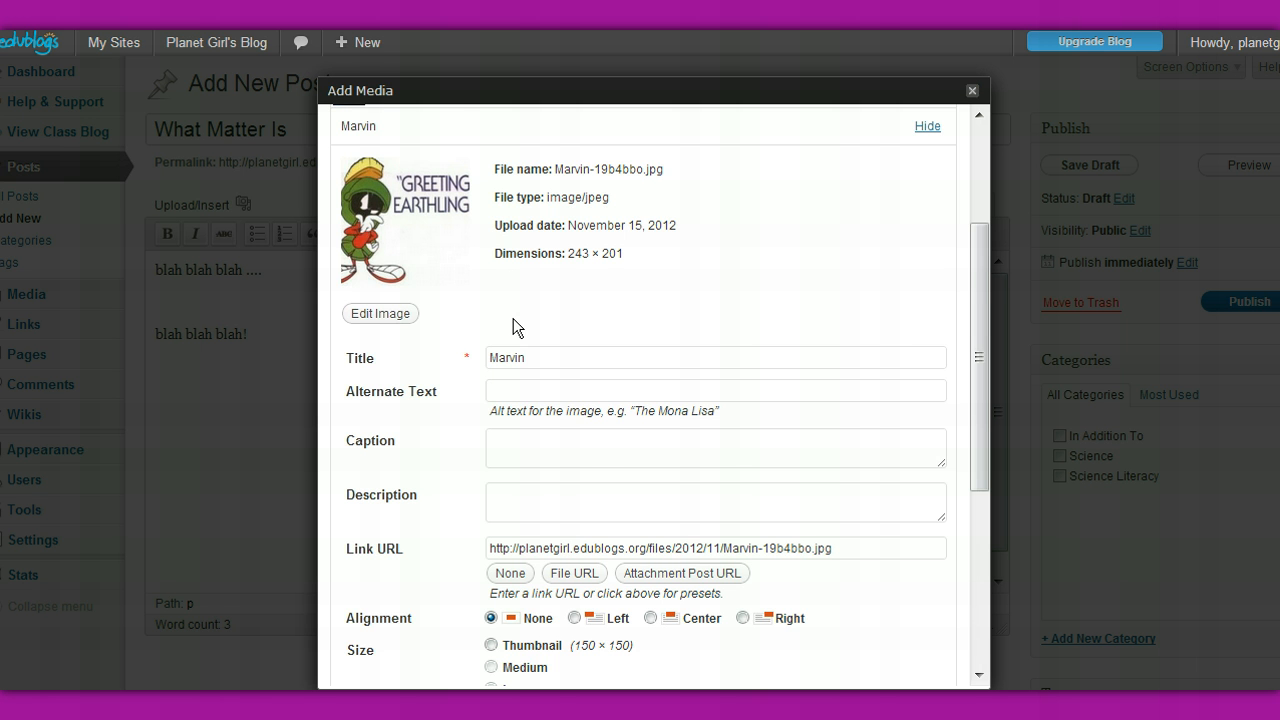
scroll(513, 318, "down", 2)
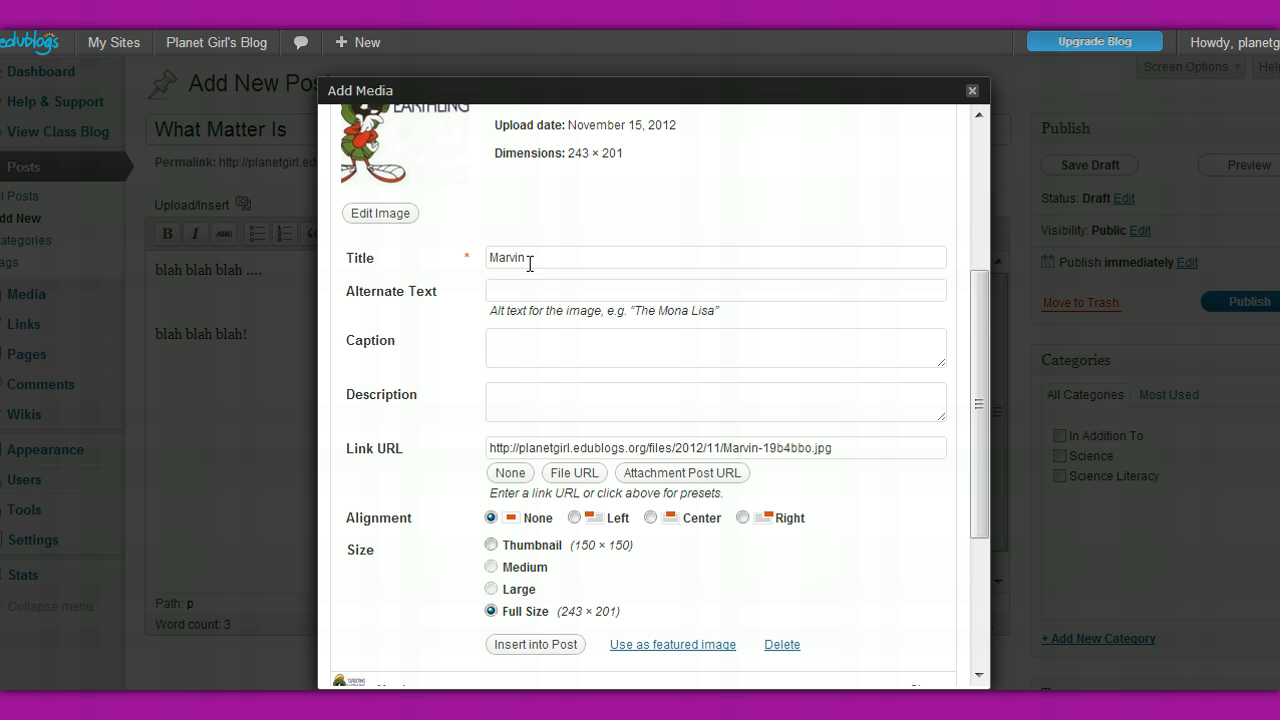
scroll(580, 315, "down", 2)
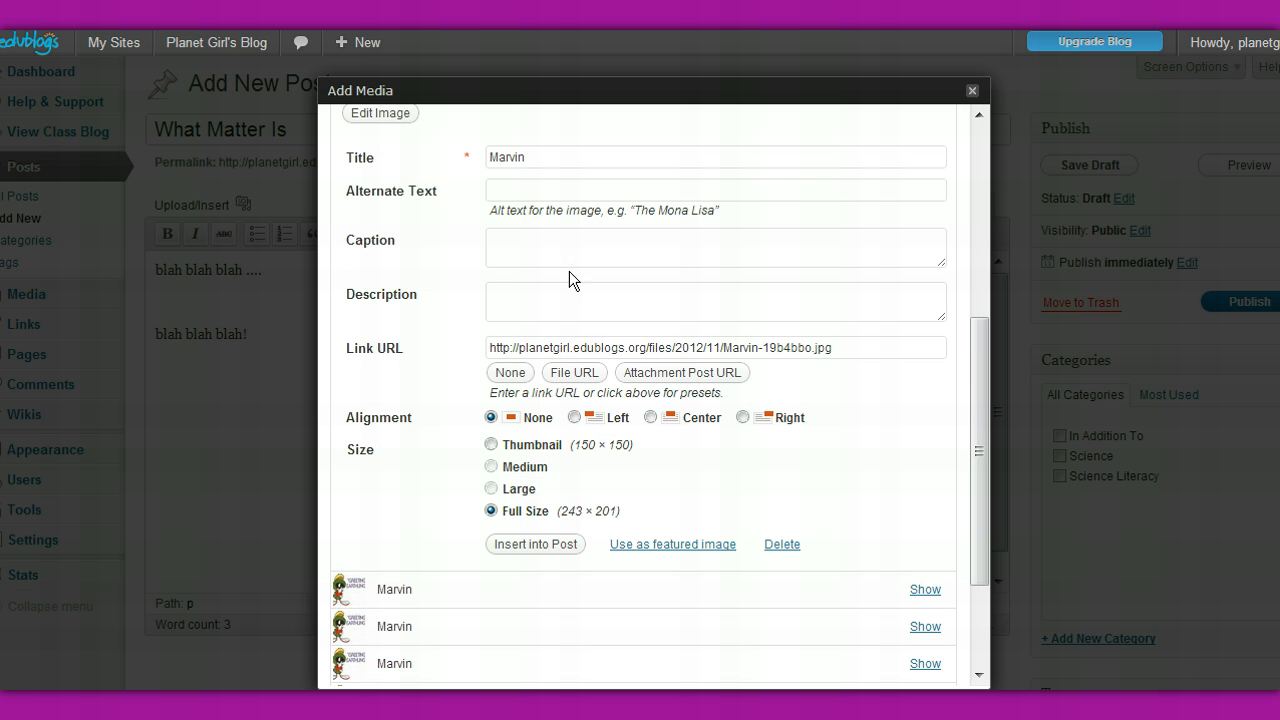
- Give the Marvin image the caption "The Martian's are here!"
left_click(557, 240)
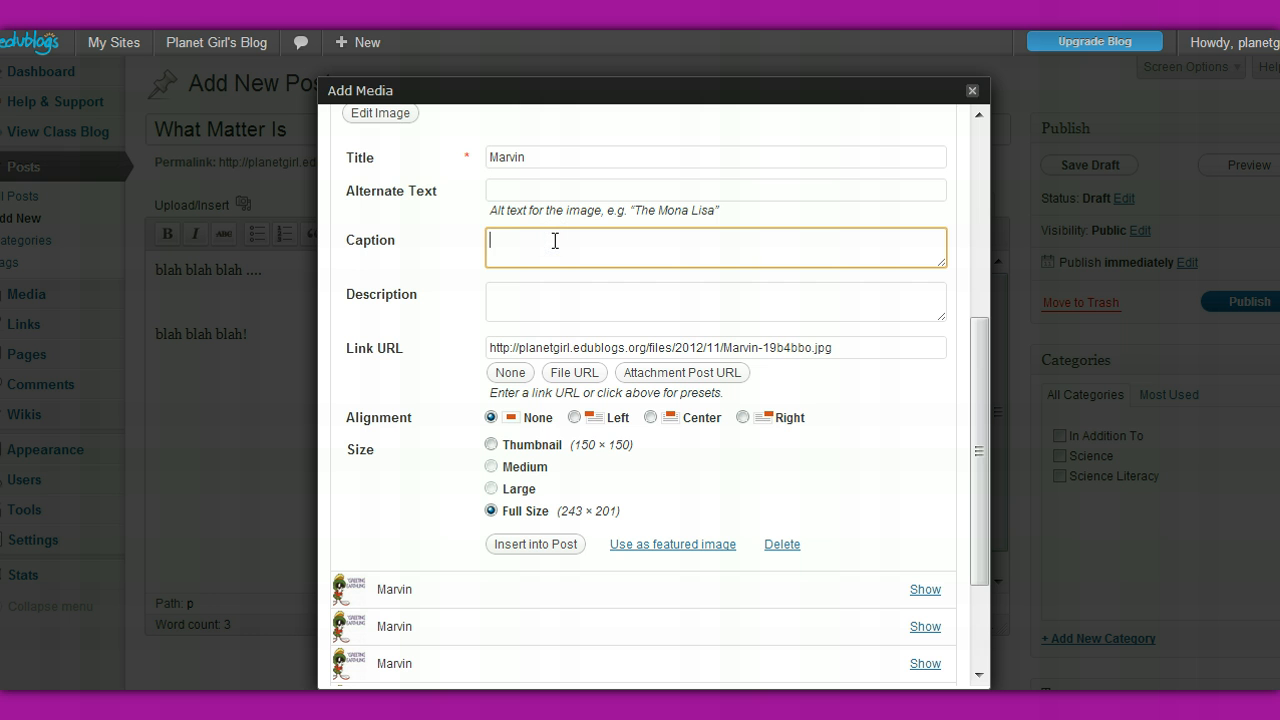
type("The Martian's are here!")
left_click(626, 316)
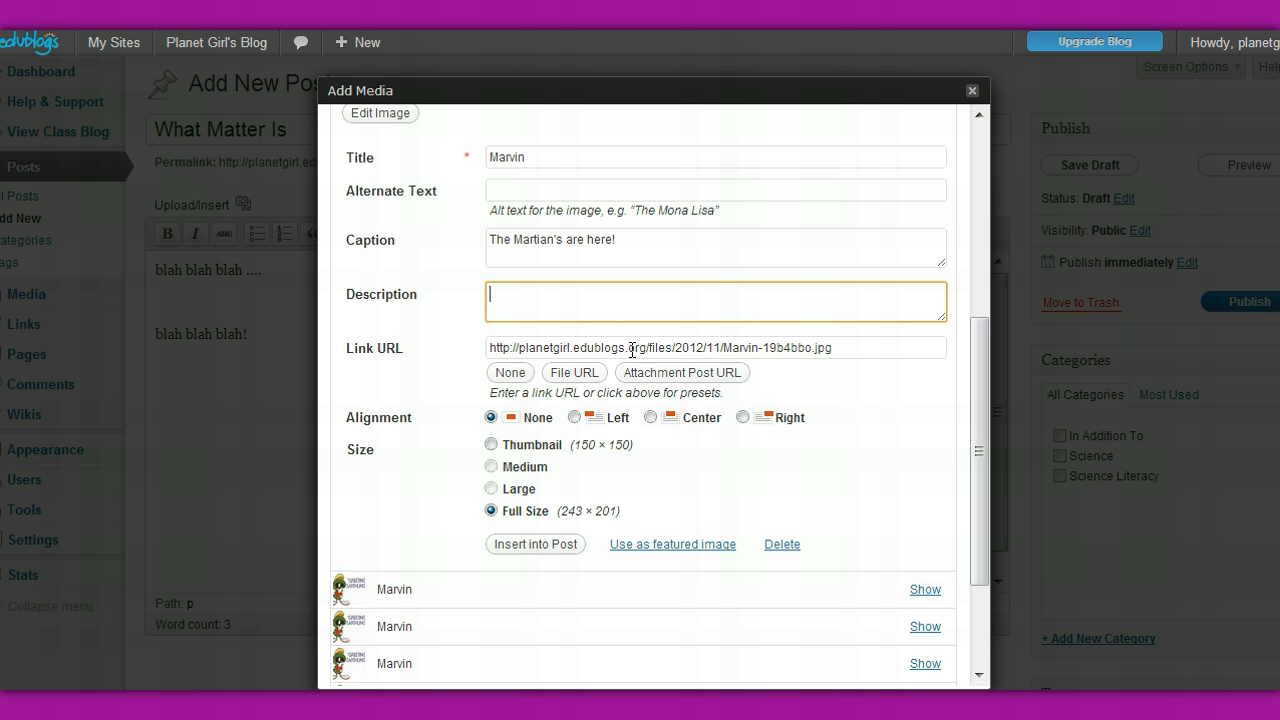
- Set the Marvin image to left alignment and Thumbnail size (150 × 150), and insert it into the post
left_click(575, 420)
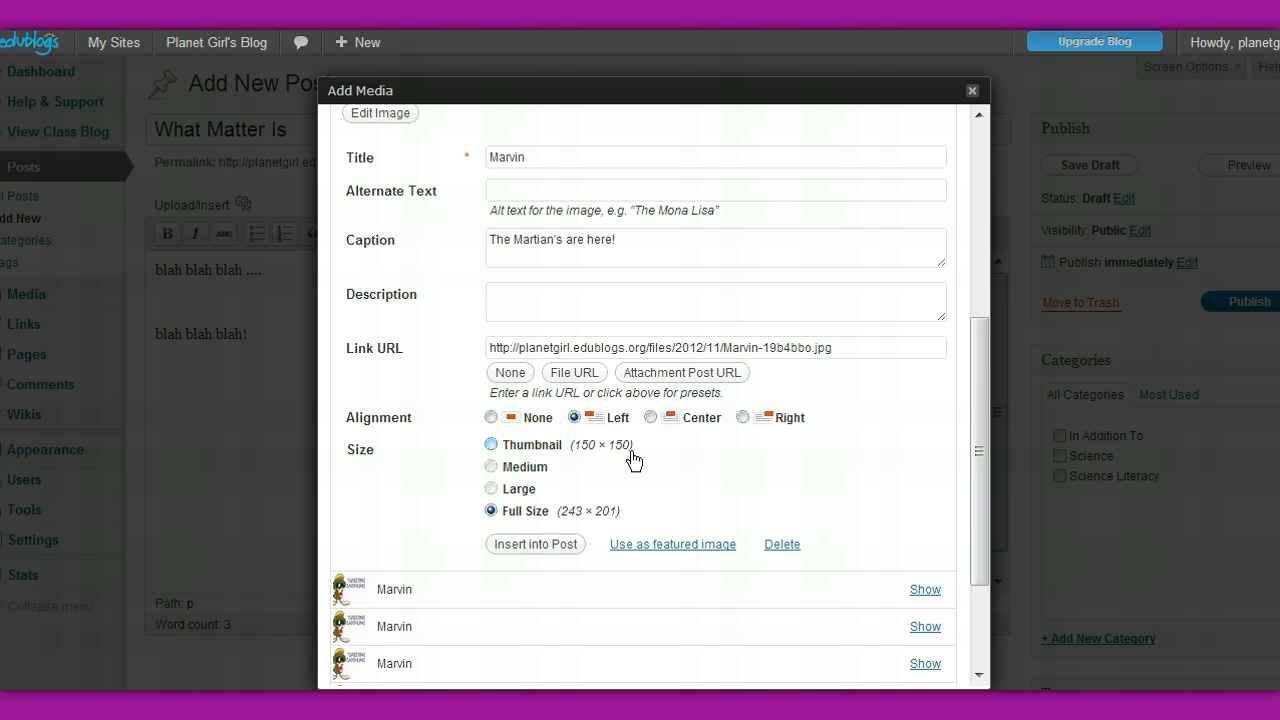
left_click(650, 418)
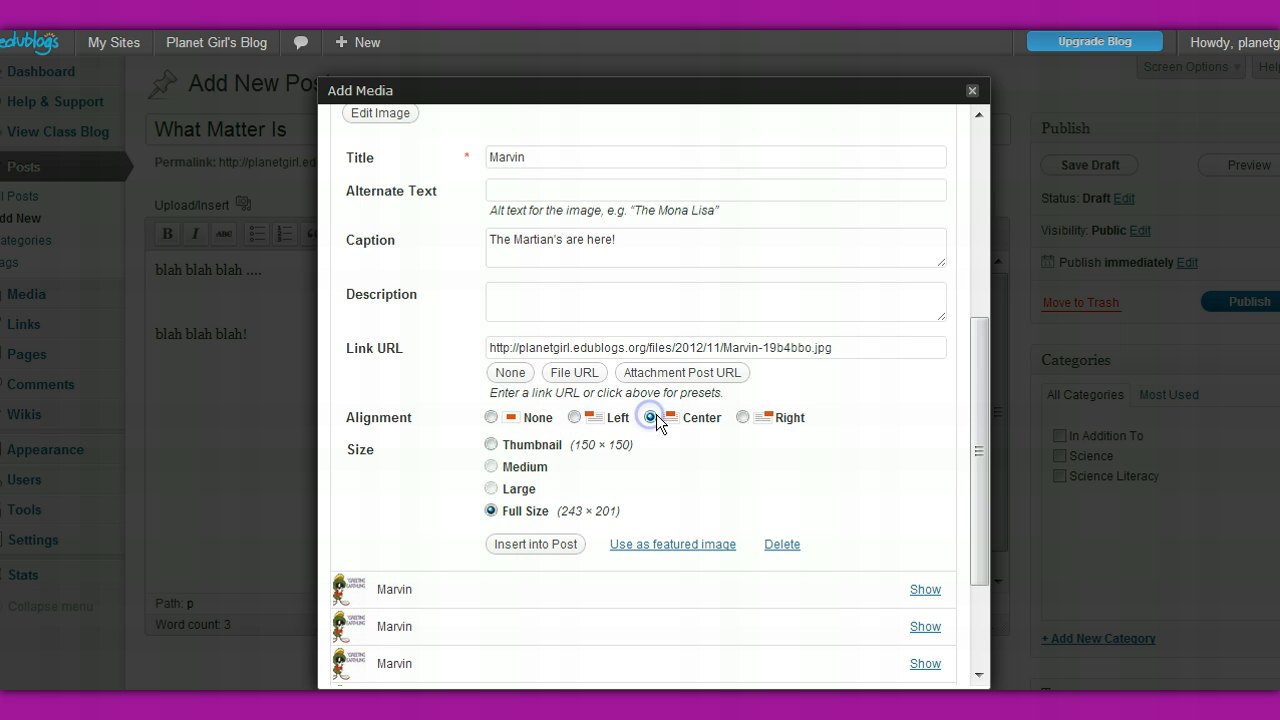
left_click(741, 418)
left_click(574, 418)
scroll(622, 466, "down", 1)
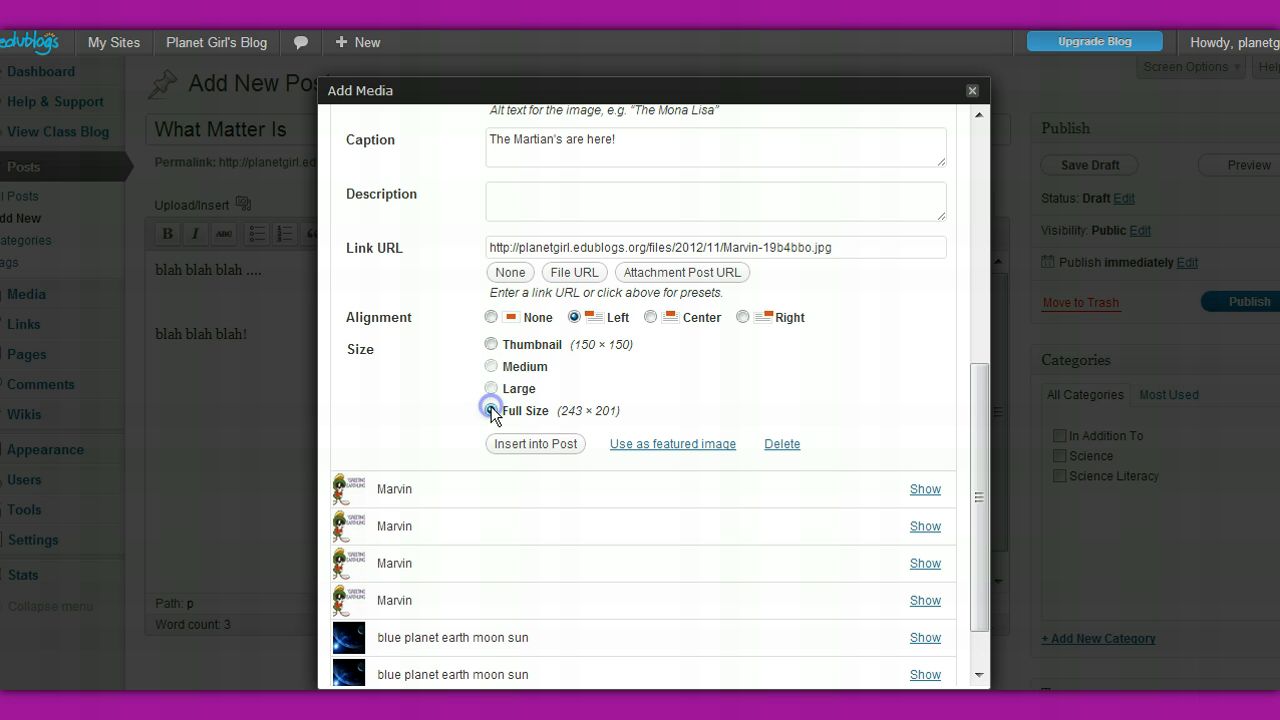
left_click(491, 345)
left_click(536, 444)
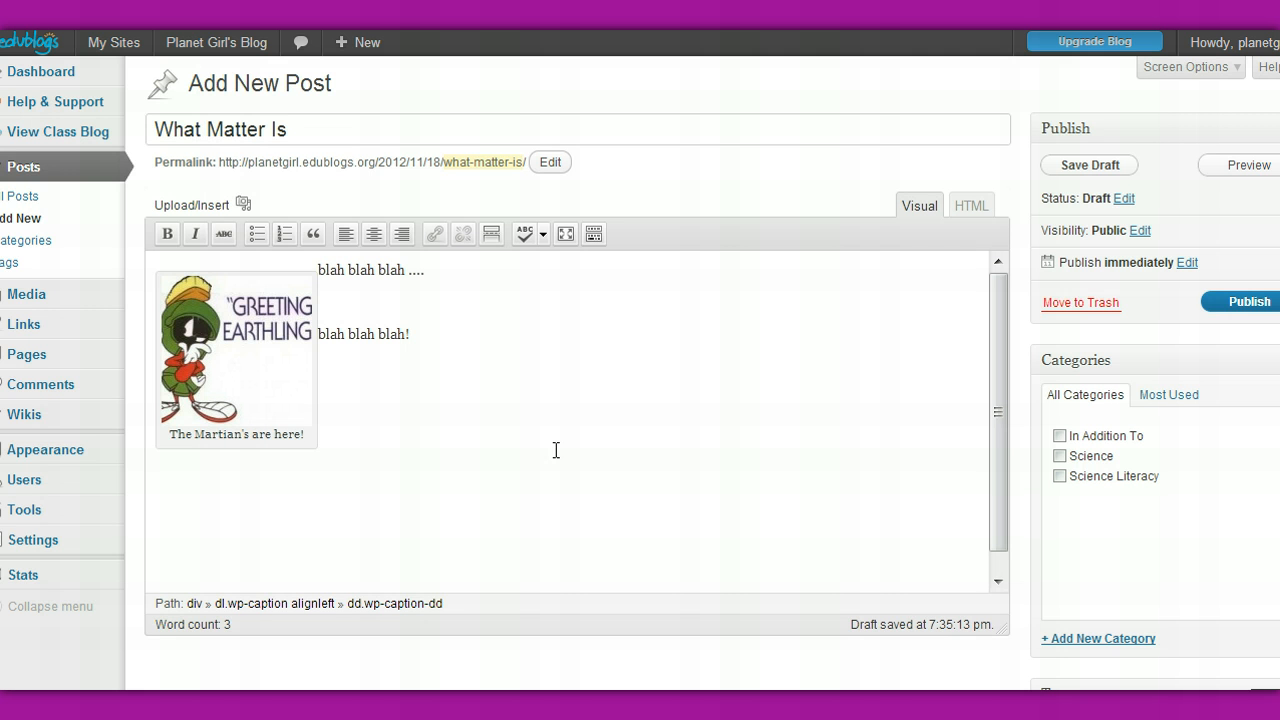
- Open the advanced settings of the Marvin image in the post
left_click(235, 396)
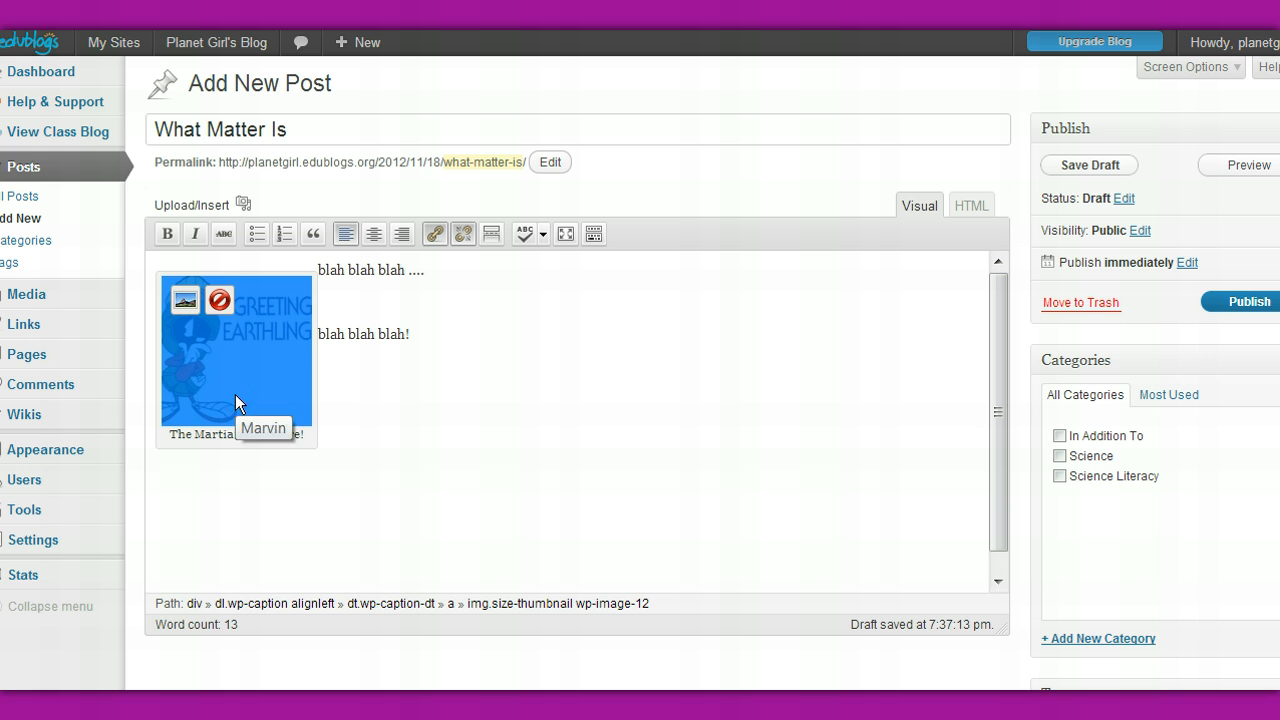
left_click(184, 301)
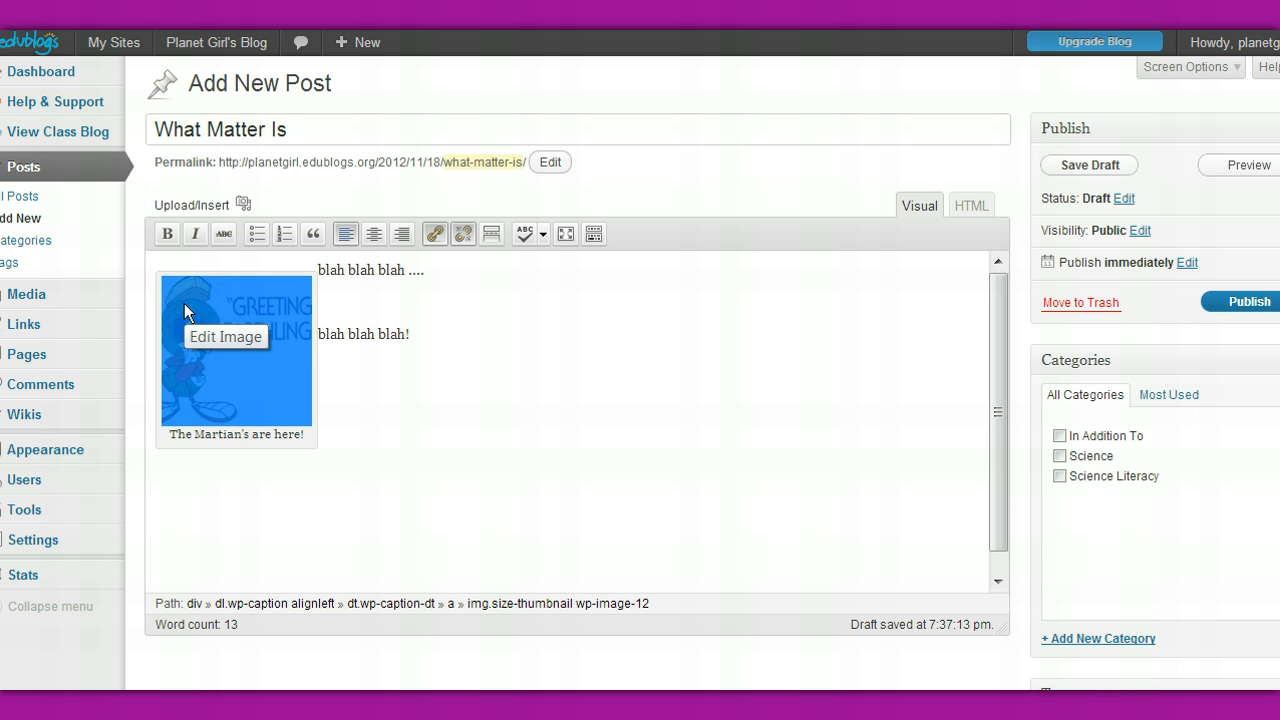
left_click(253, 344)
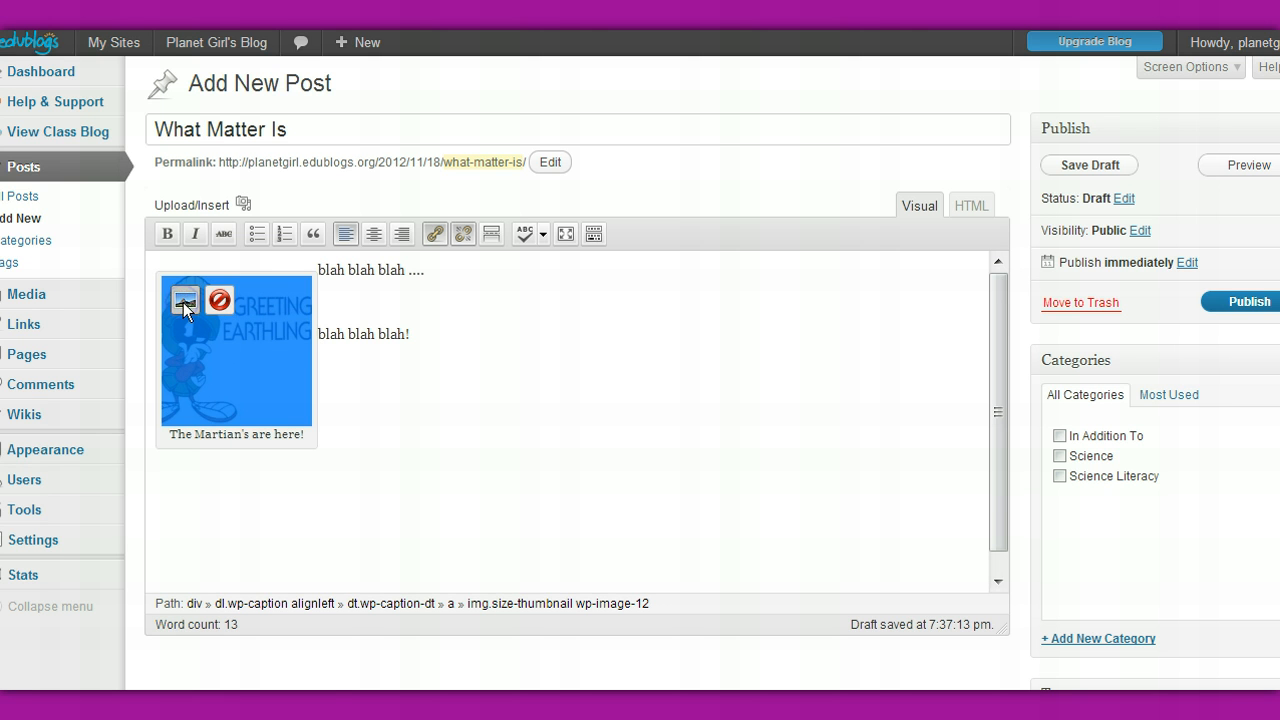
left_click(183, 300)
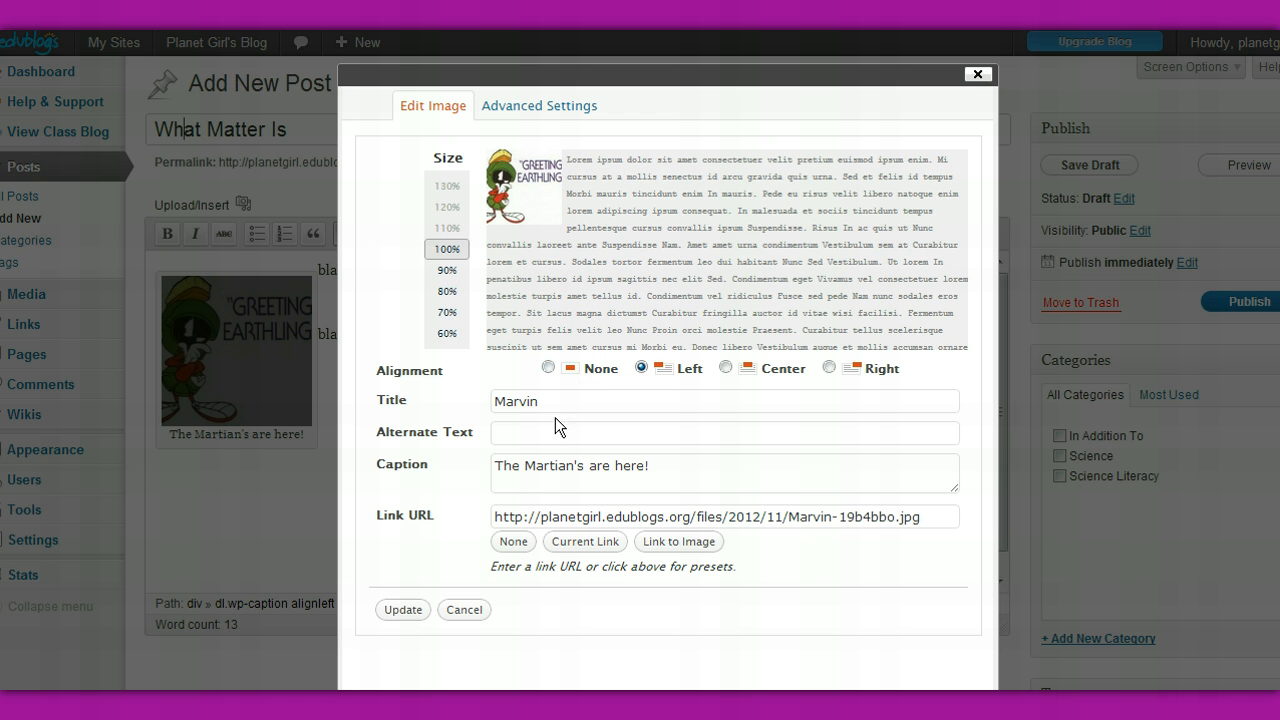
left_click(510, 112)
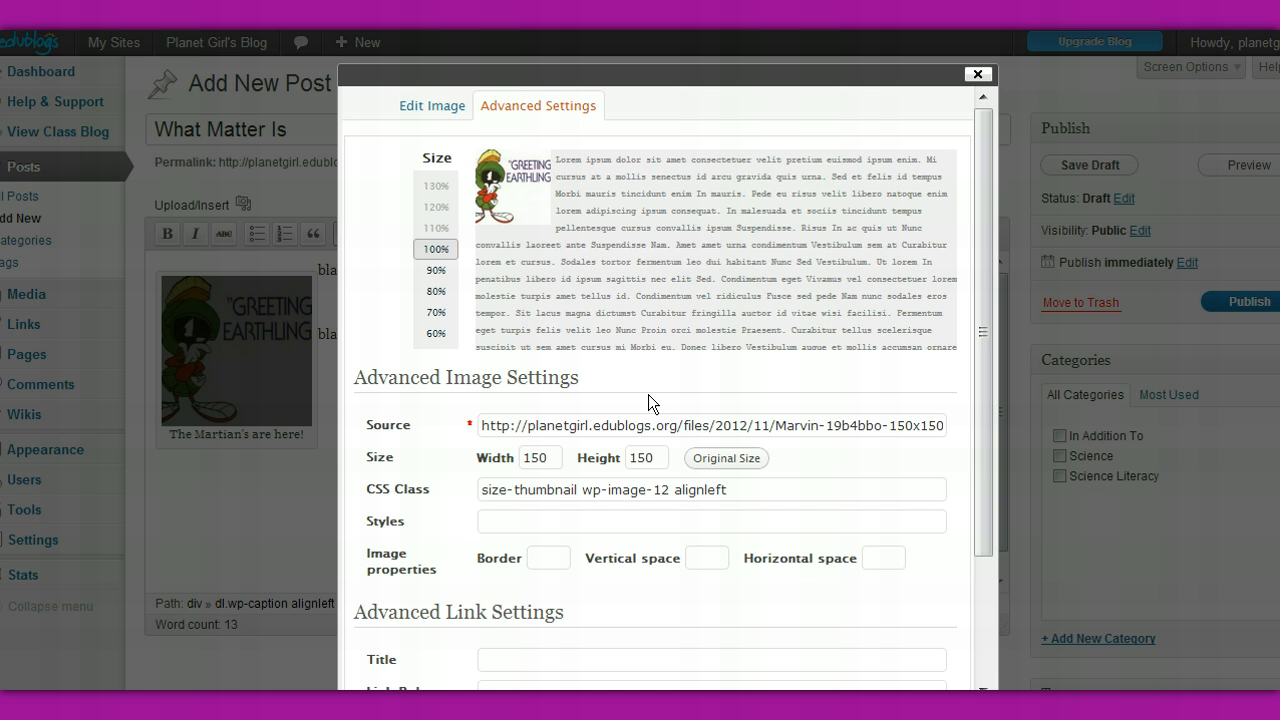
scroll(648, 400, "down", 3)
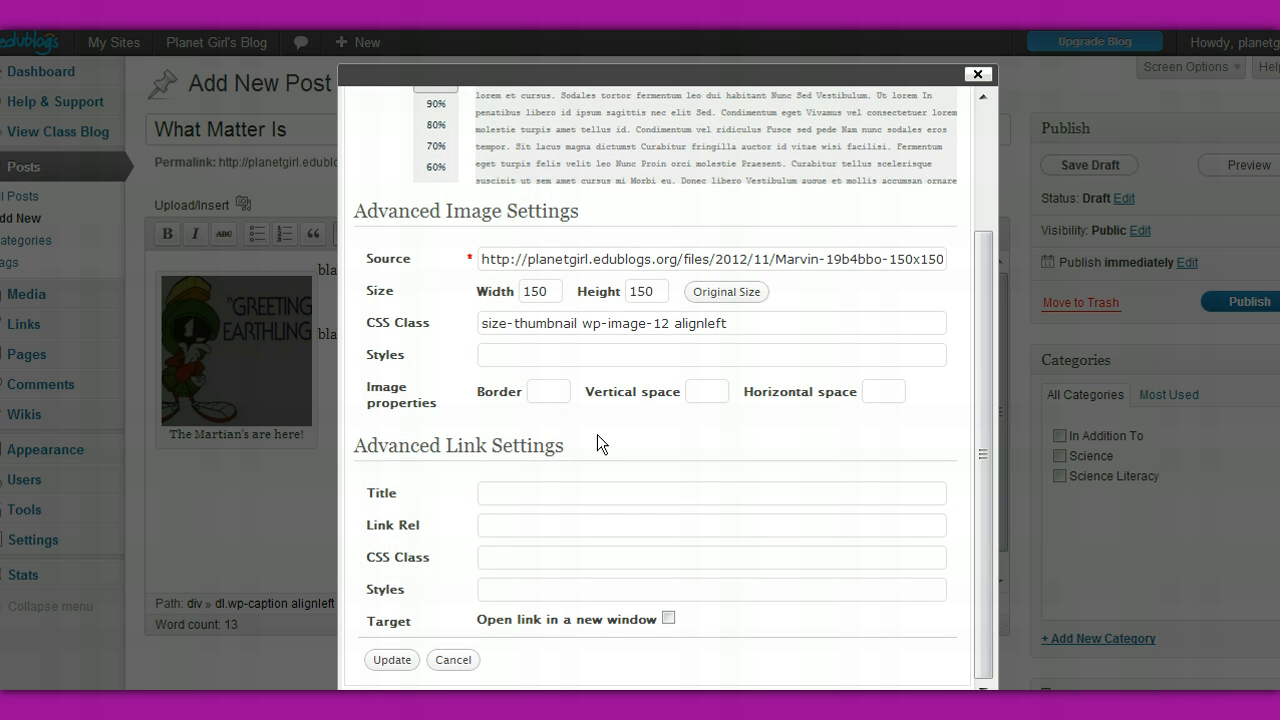
- Give the Marvin image a border of 1 with vertical and horizontal space of 5, and update it
left_click(540, 392)
left_click(706, 393)
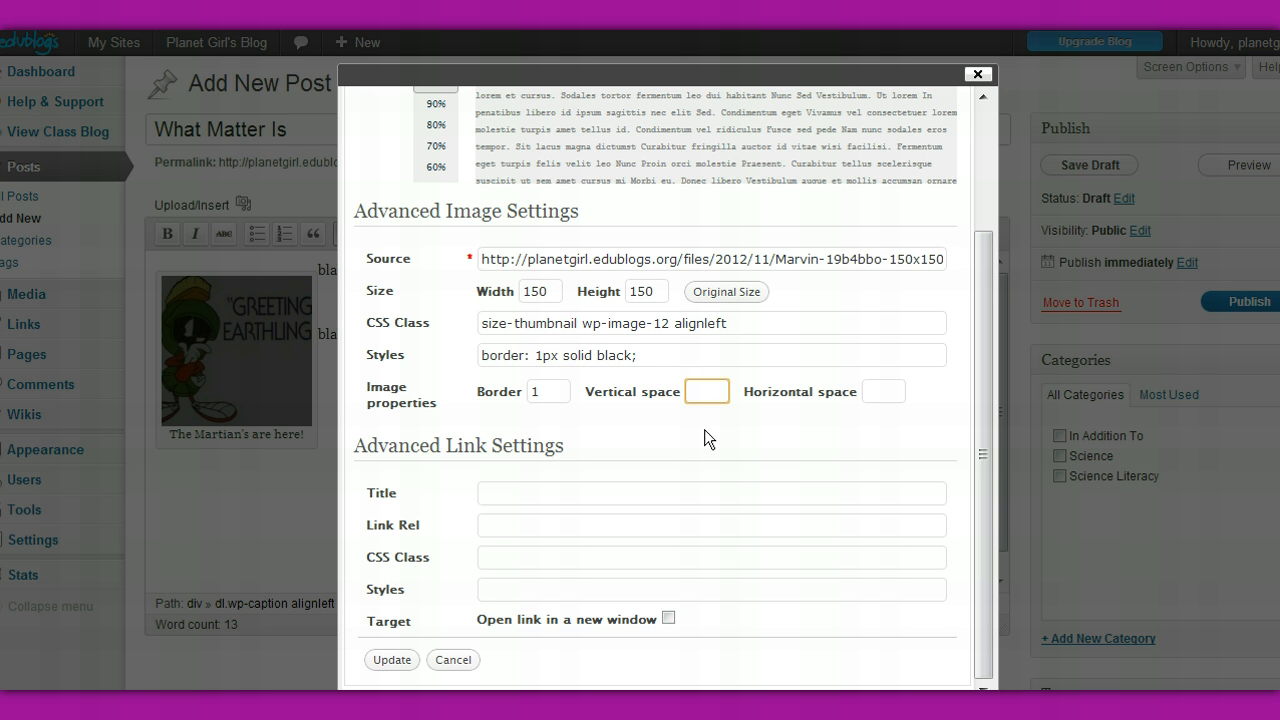
left_click(888, 391)
type("5")
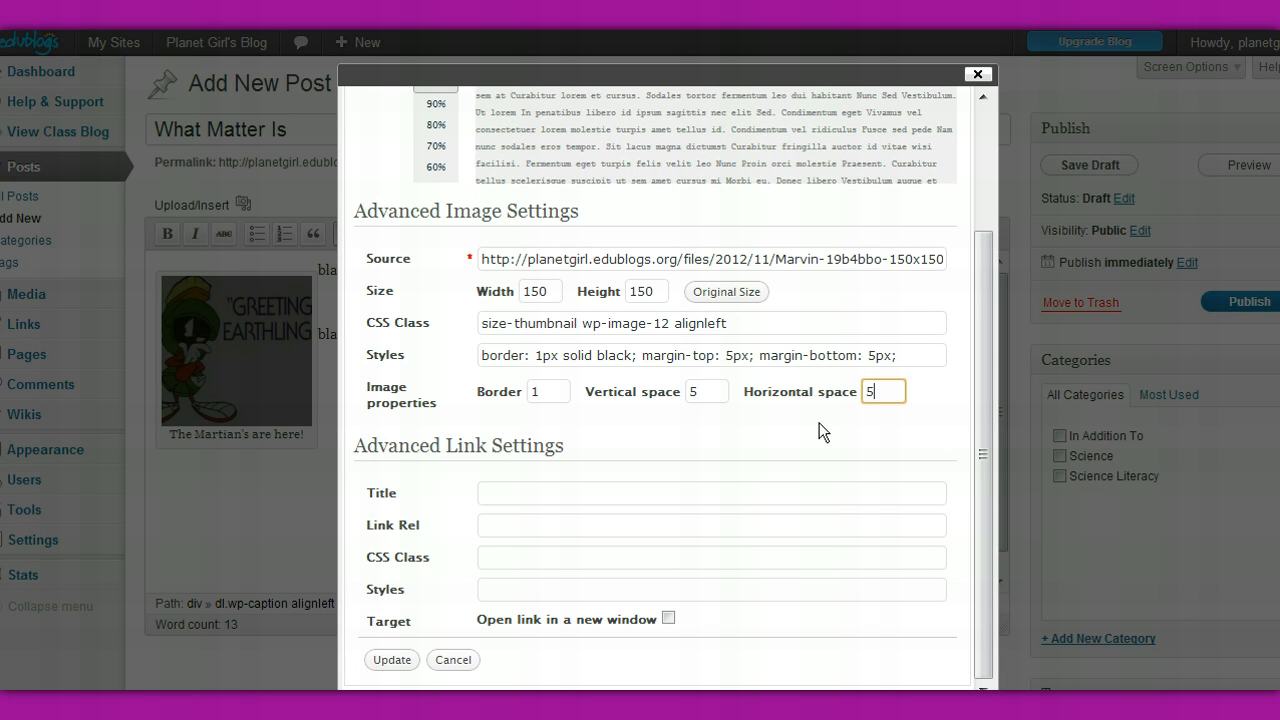
scroll(685, 479, "down", 2)
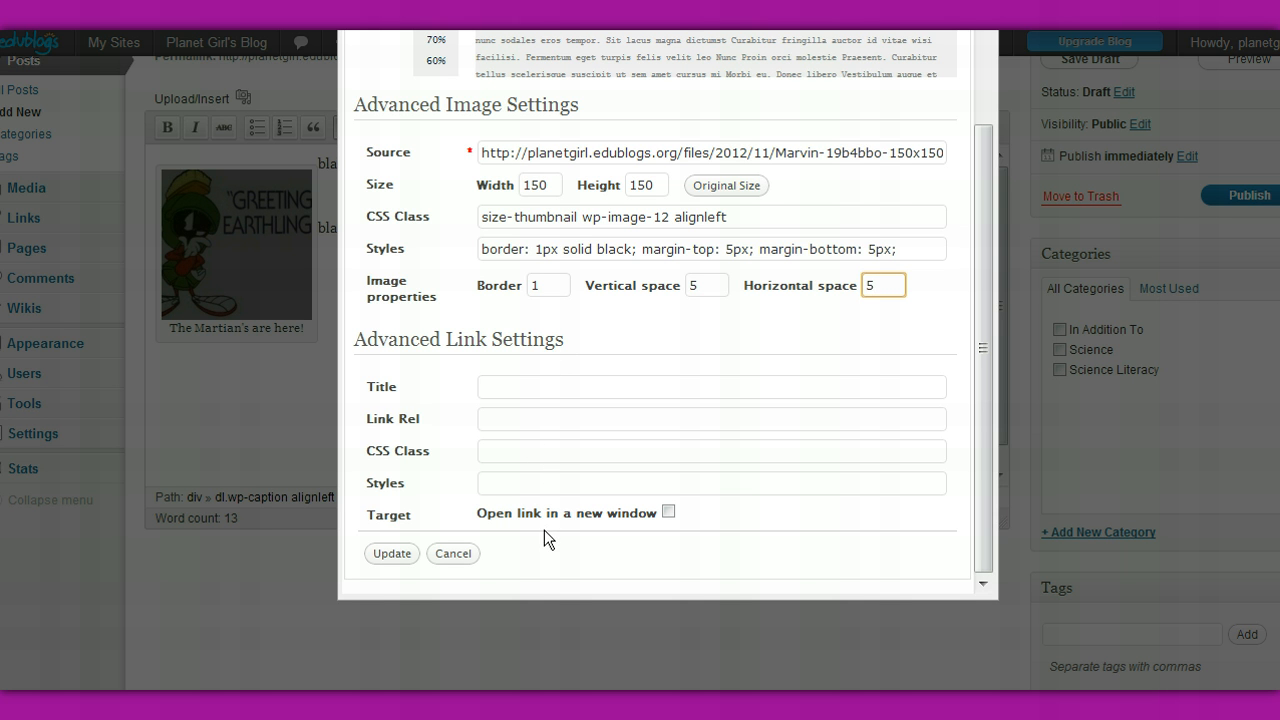
left_click(397, 560)
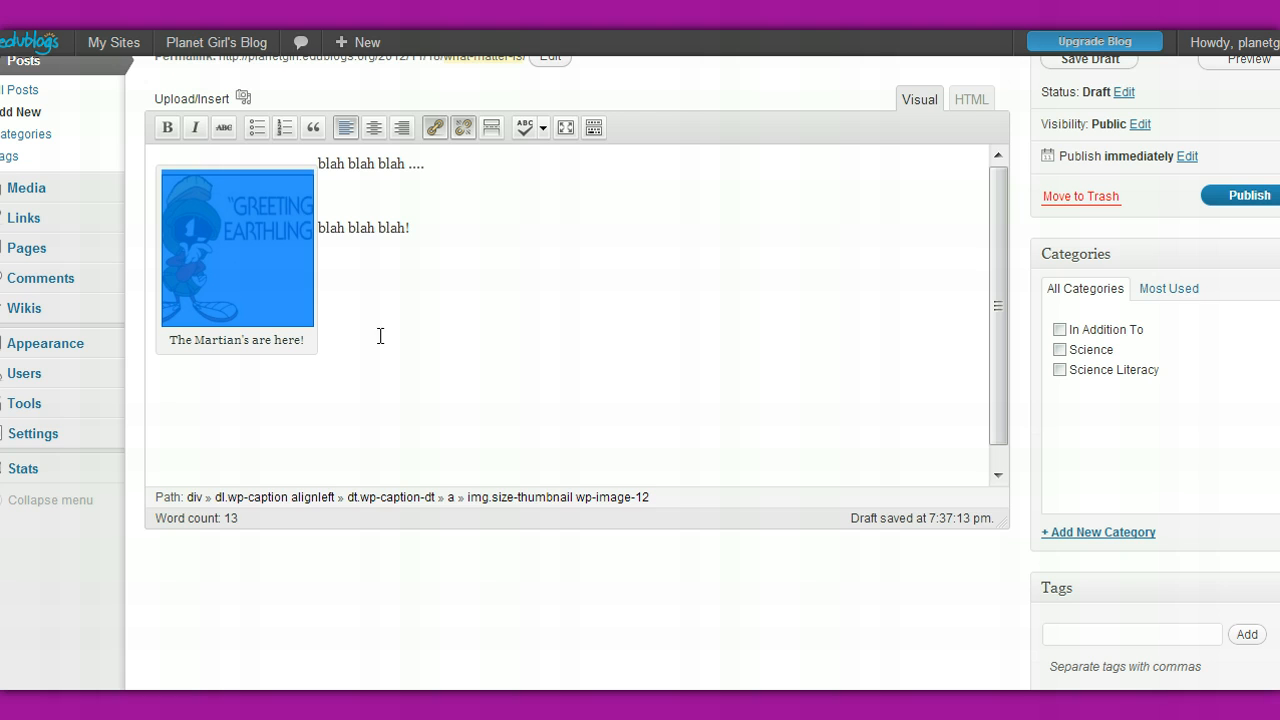
- Set the border of the Marvin image in the post to 0 in its advanced settings and update it
left_click(412, 317)
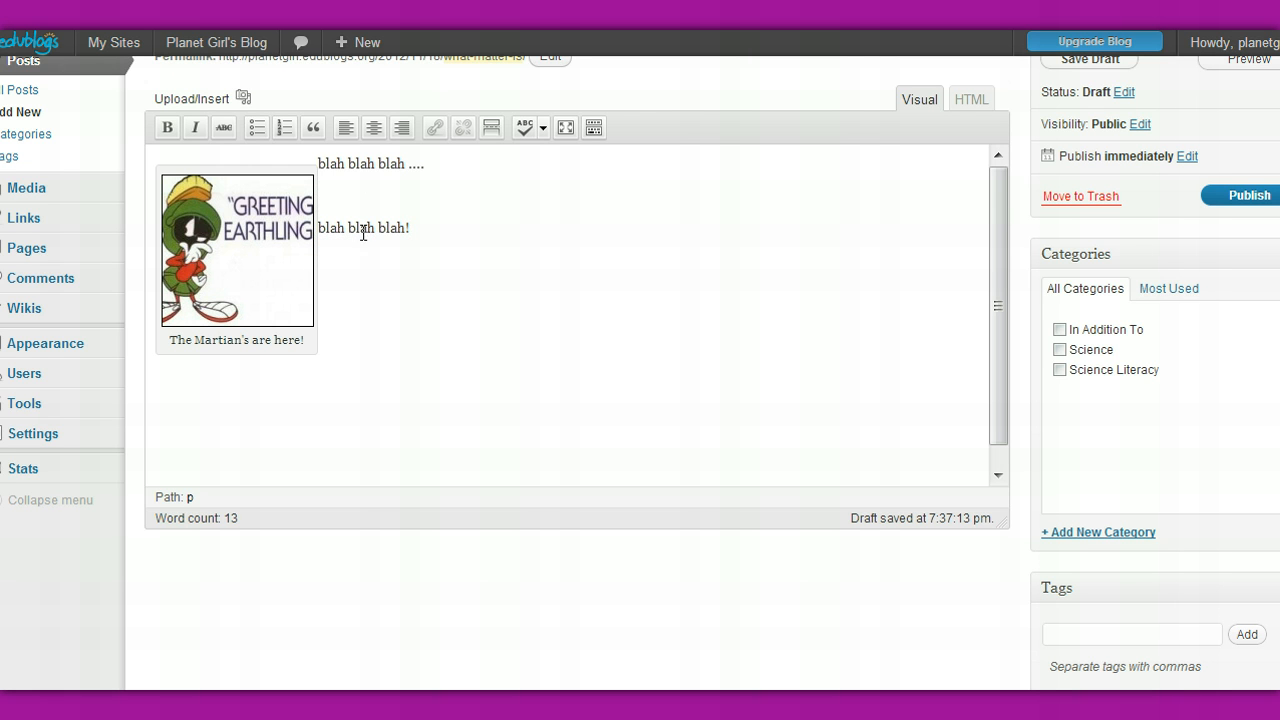
left_click(234, 235)
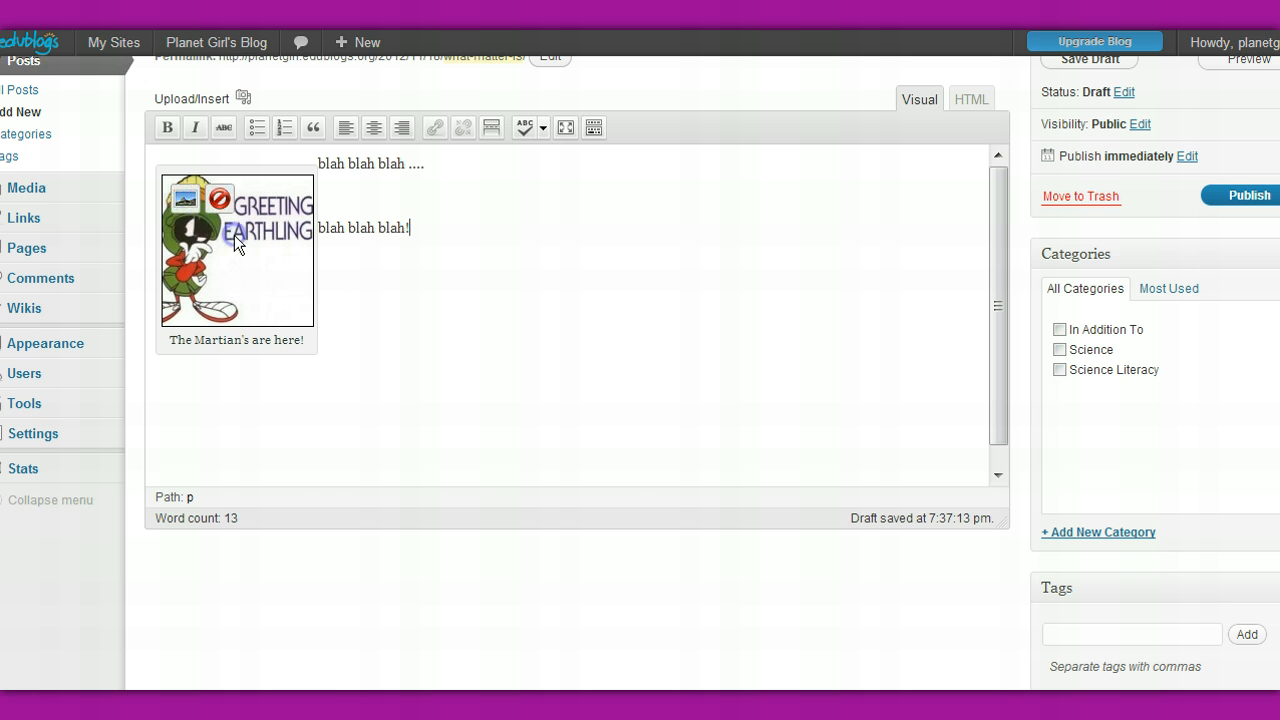
left_click(190, 201)
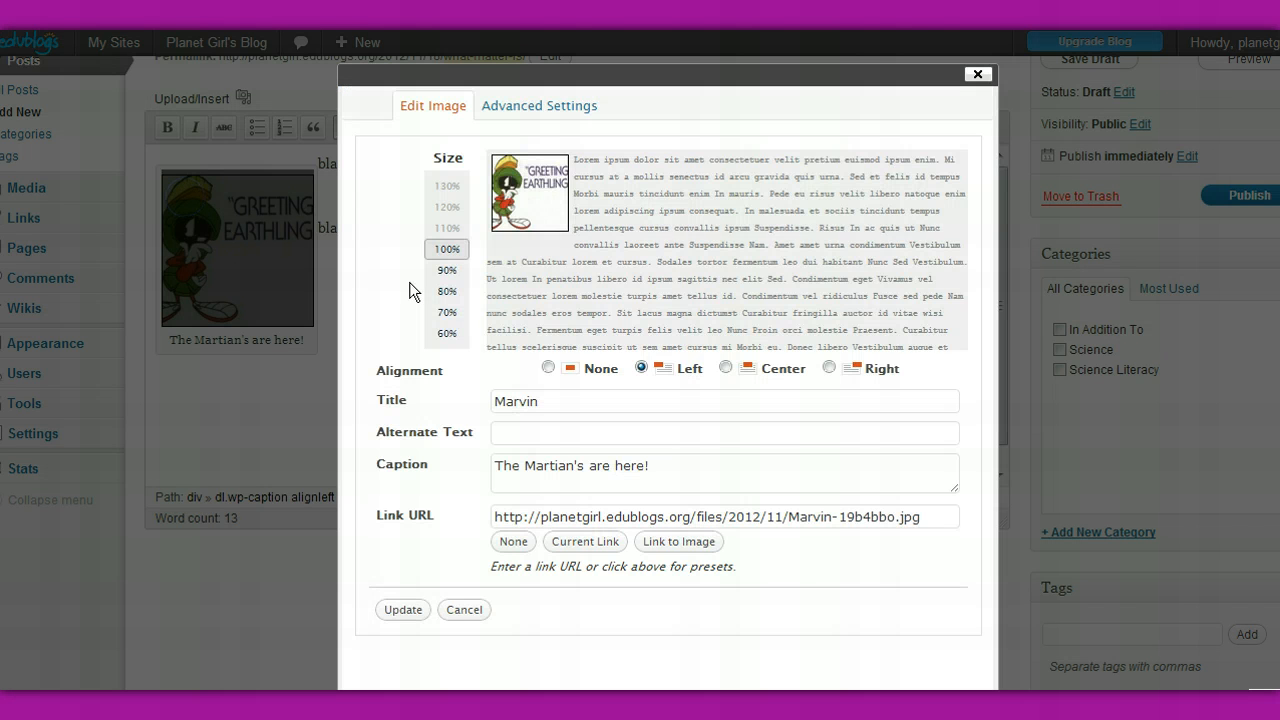
left_click(521, 105)
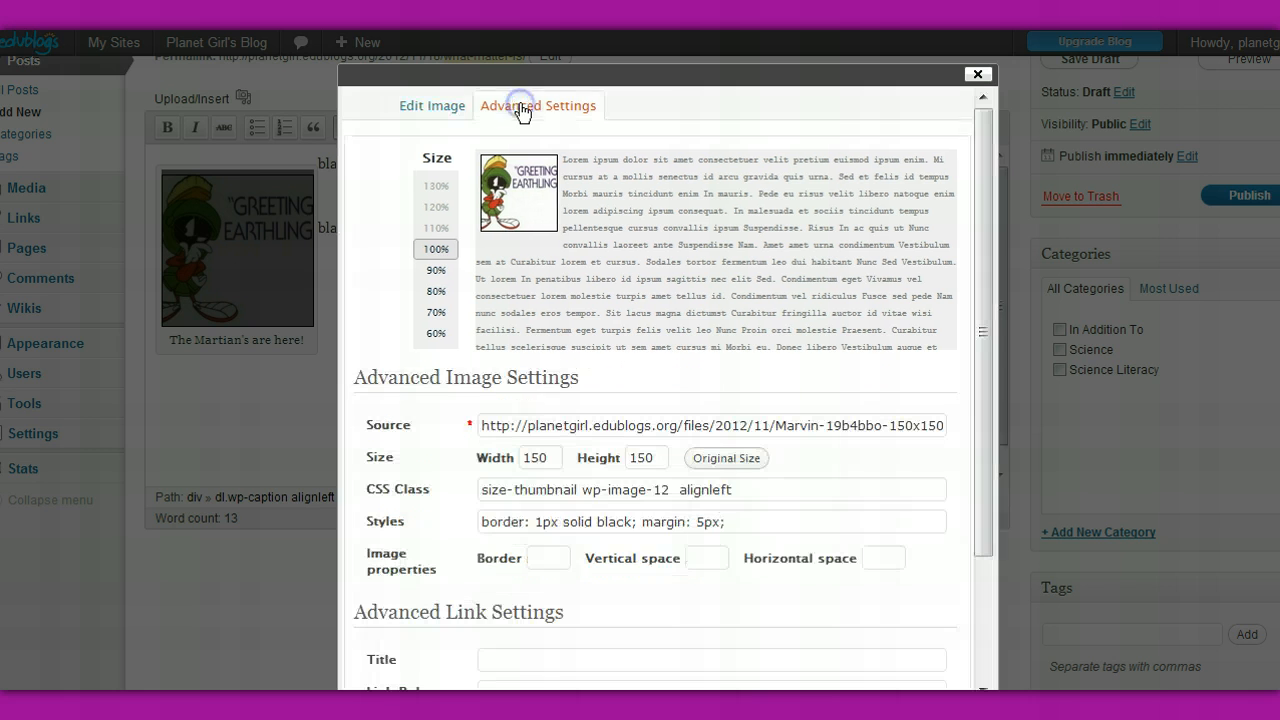
left_click(557, 555)
type("0")
scroll(557, 584, "down", 5)
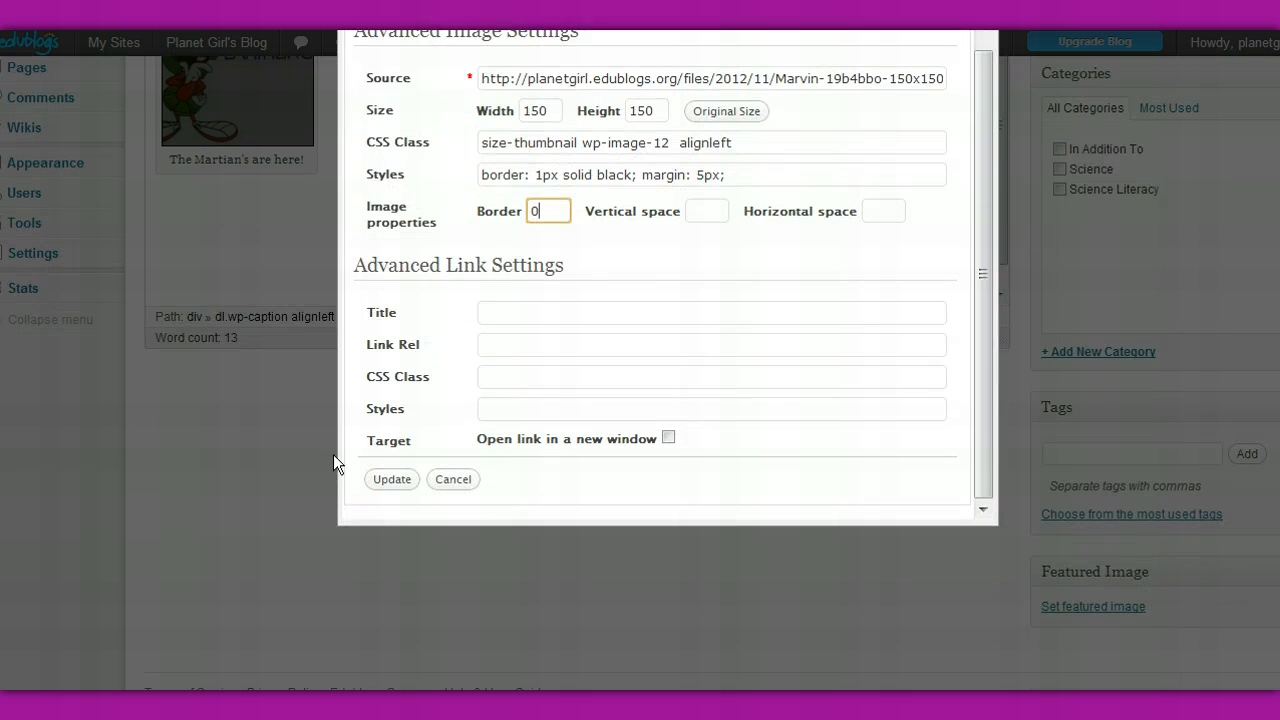
left_click(390, 480)
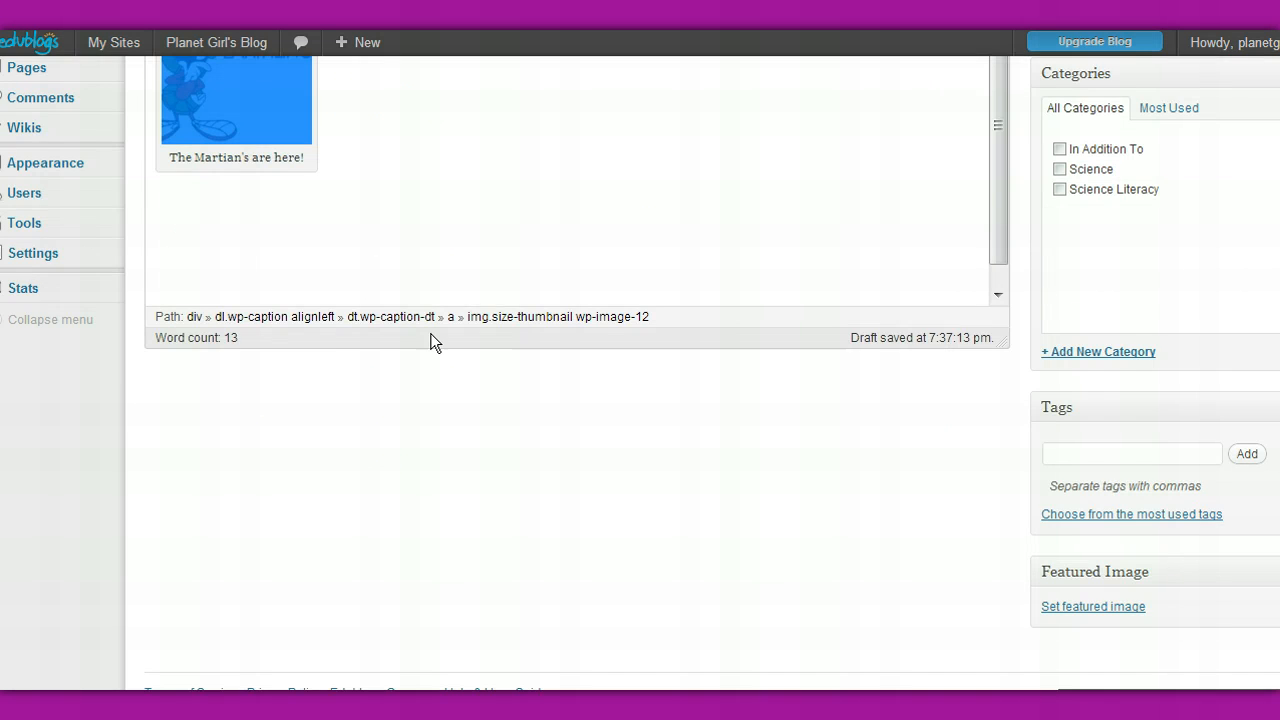
scroll(430, 343, "up", 3)
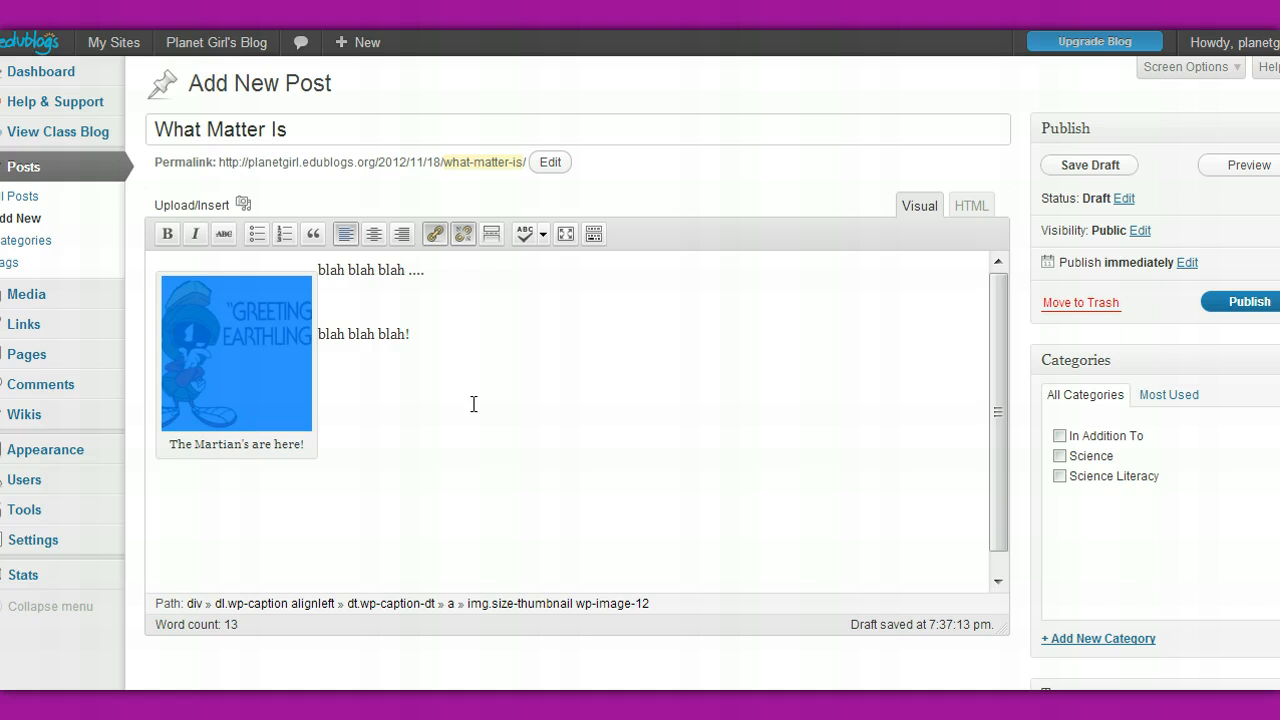
- Assign the post to the Science Literacy category
middle_click(476, 418)
scroll(475, 410, "down", 1)
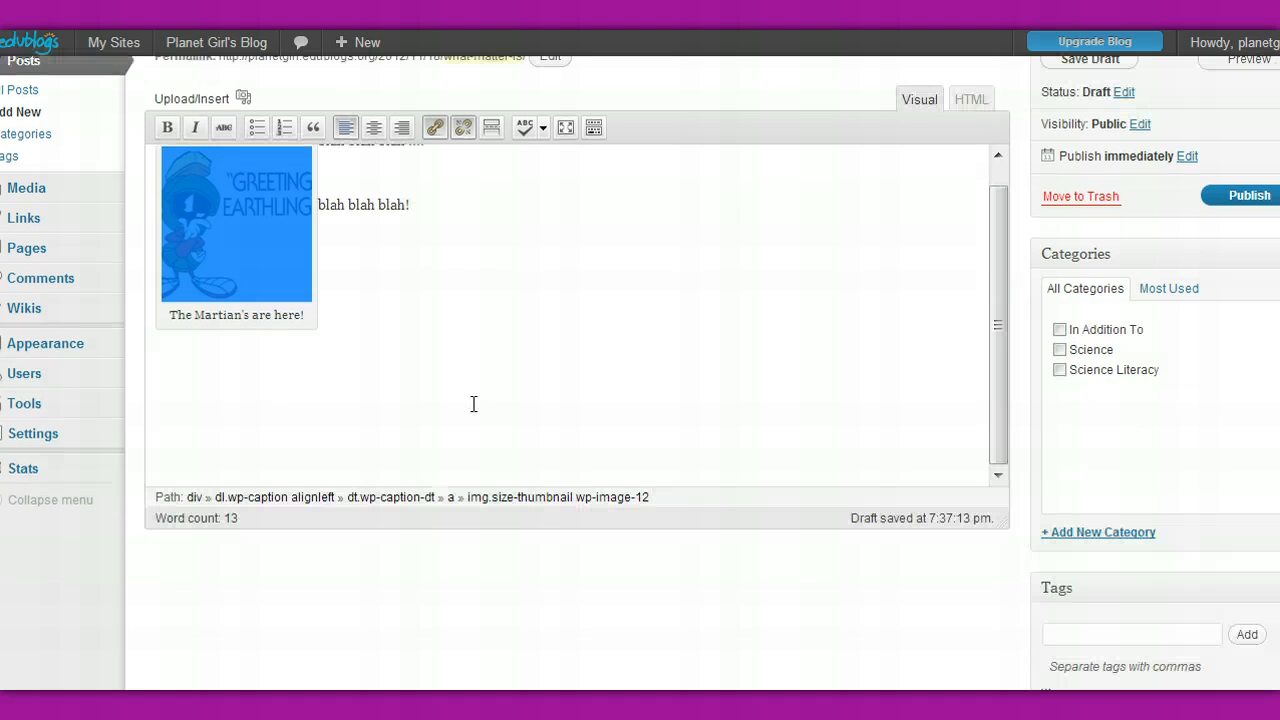
left_click(1062, 370)
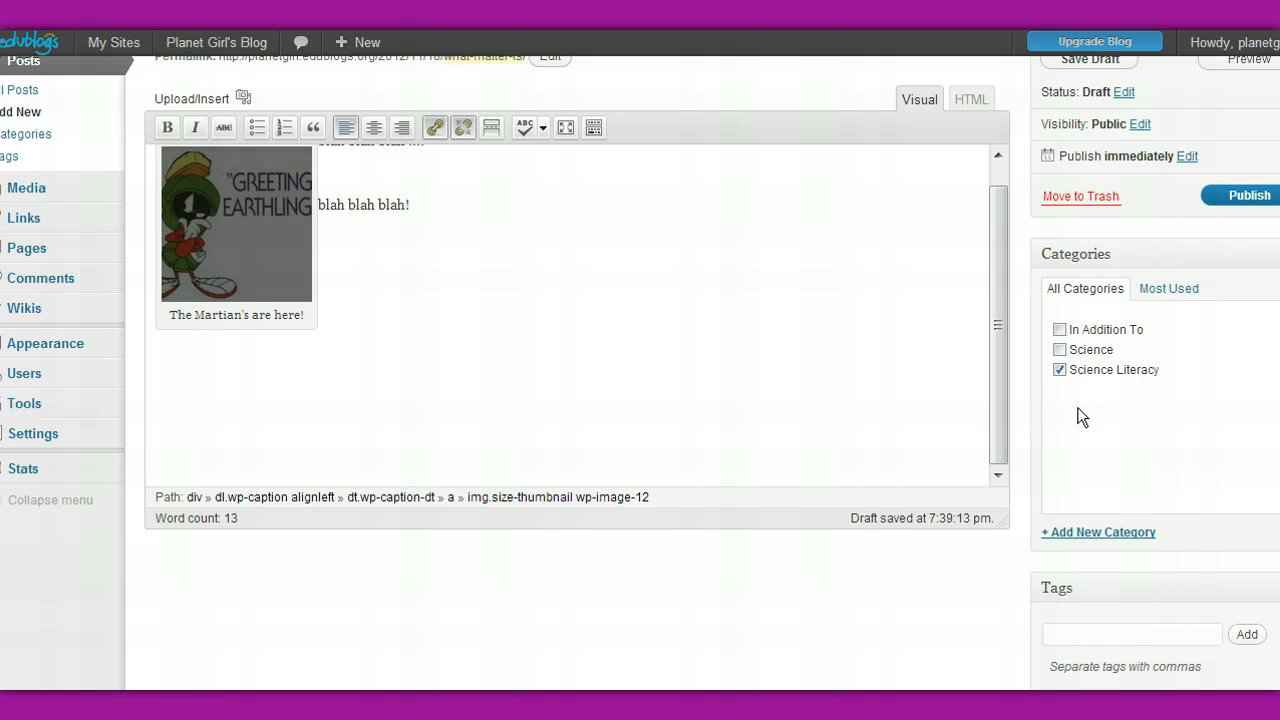
- Add the tags matter, chemistry and physical science to the post
scroll(1078, 420, "down", 3)
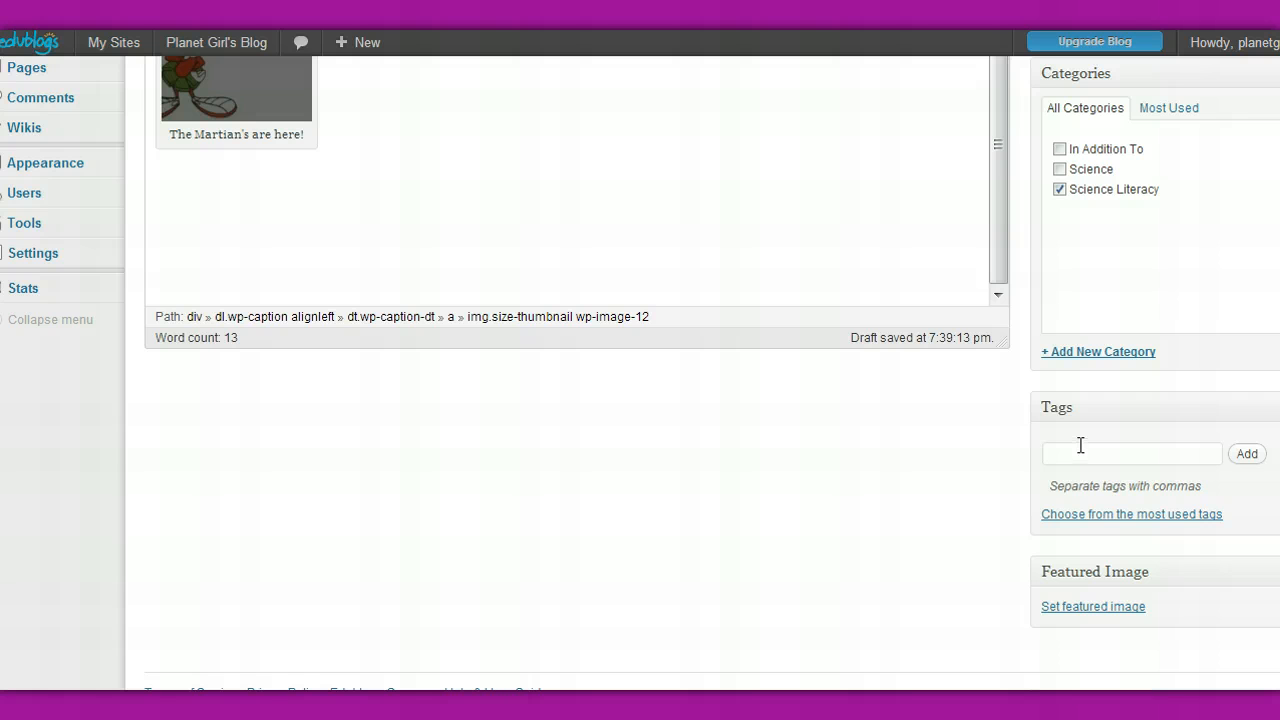
left_click(1077, 452)
type("matter, chemistry, physic")
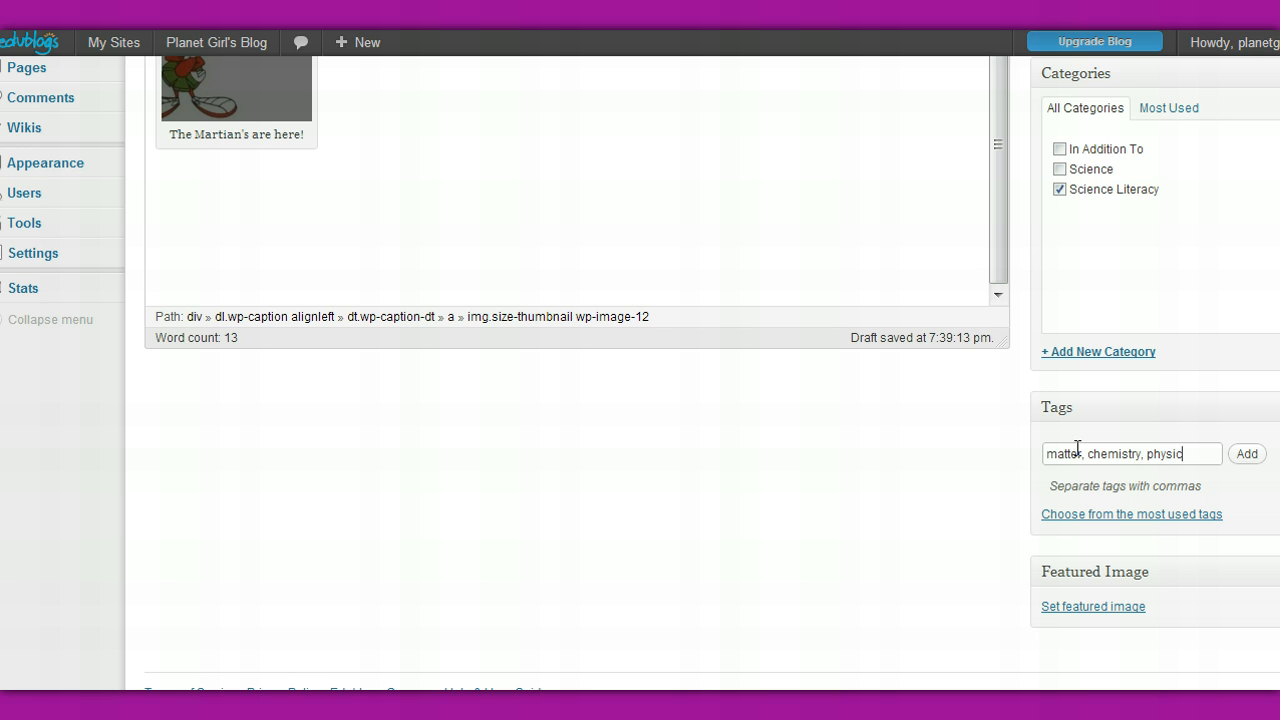
type("al science")
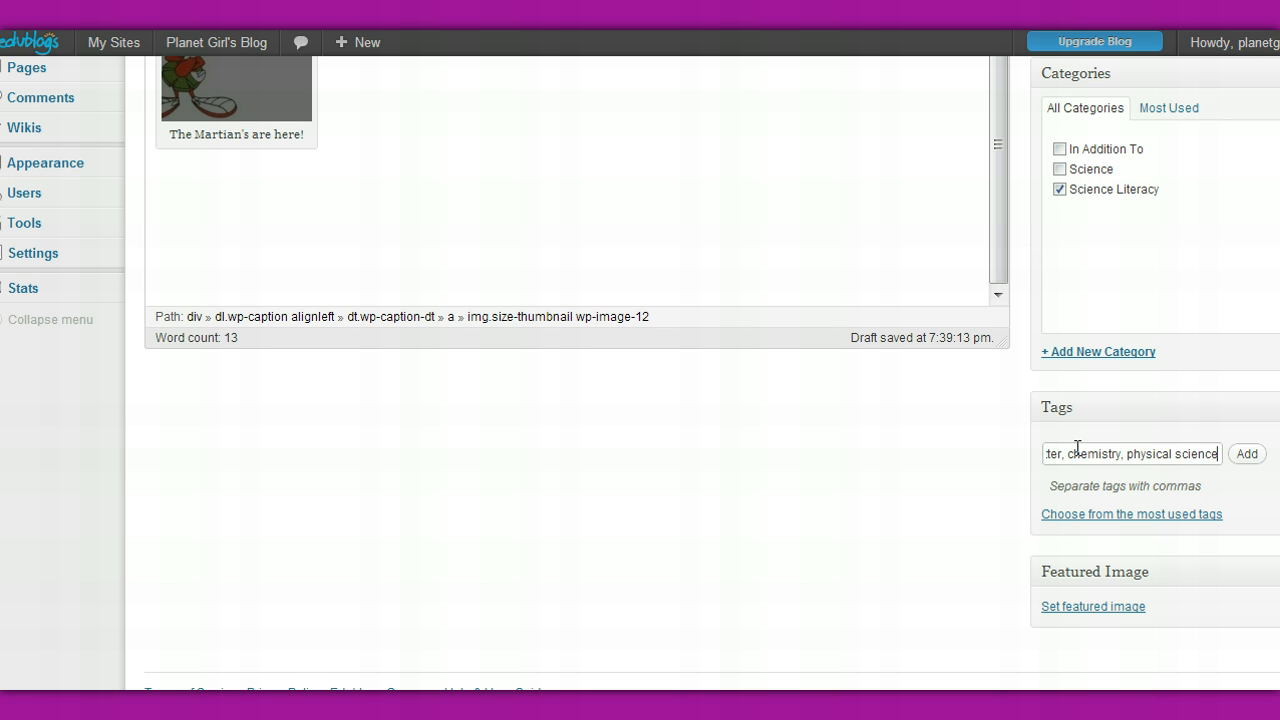
left_click(1247, 455)
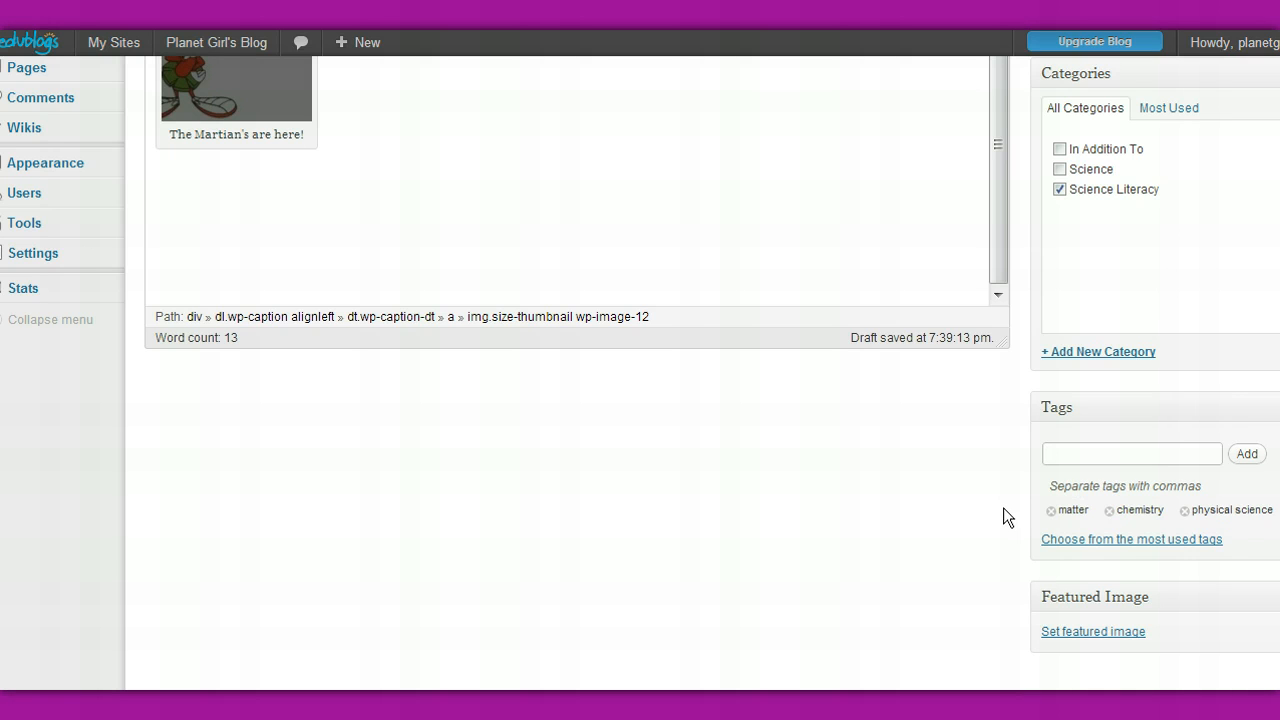
- Save the post as a draft, and preview how it looks on the blog
scroll(1004, 508, "up", 5)
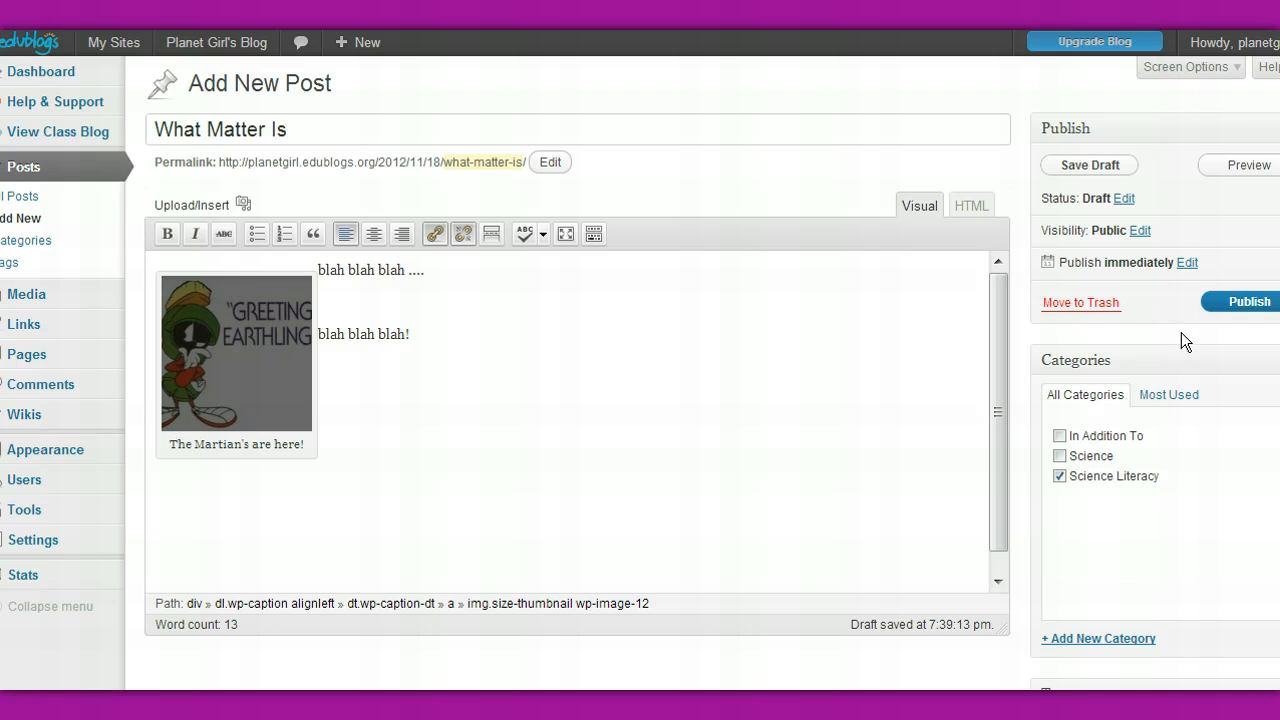
left_click(1106, 170)
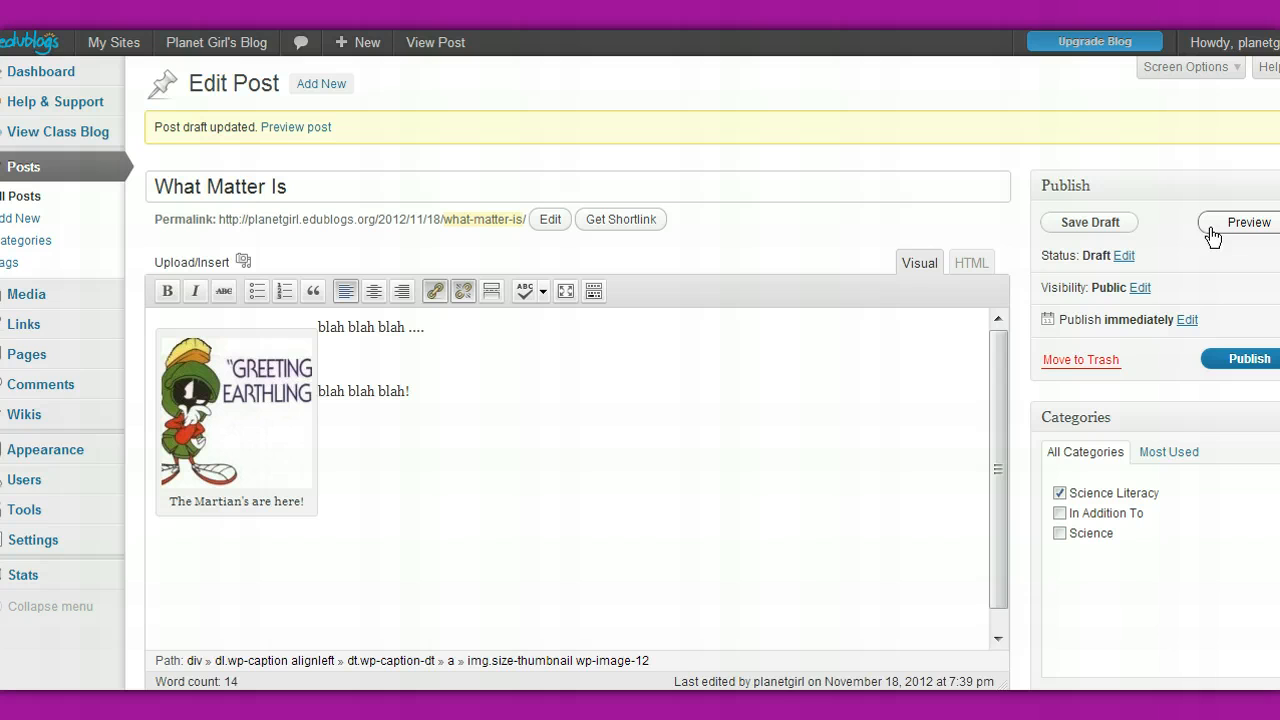
left_click(1224, 226)
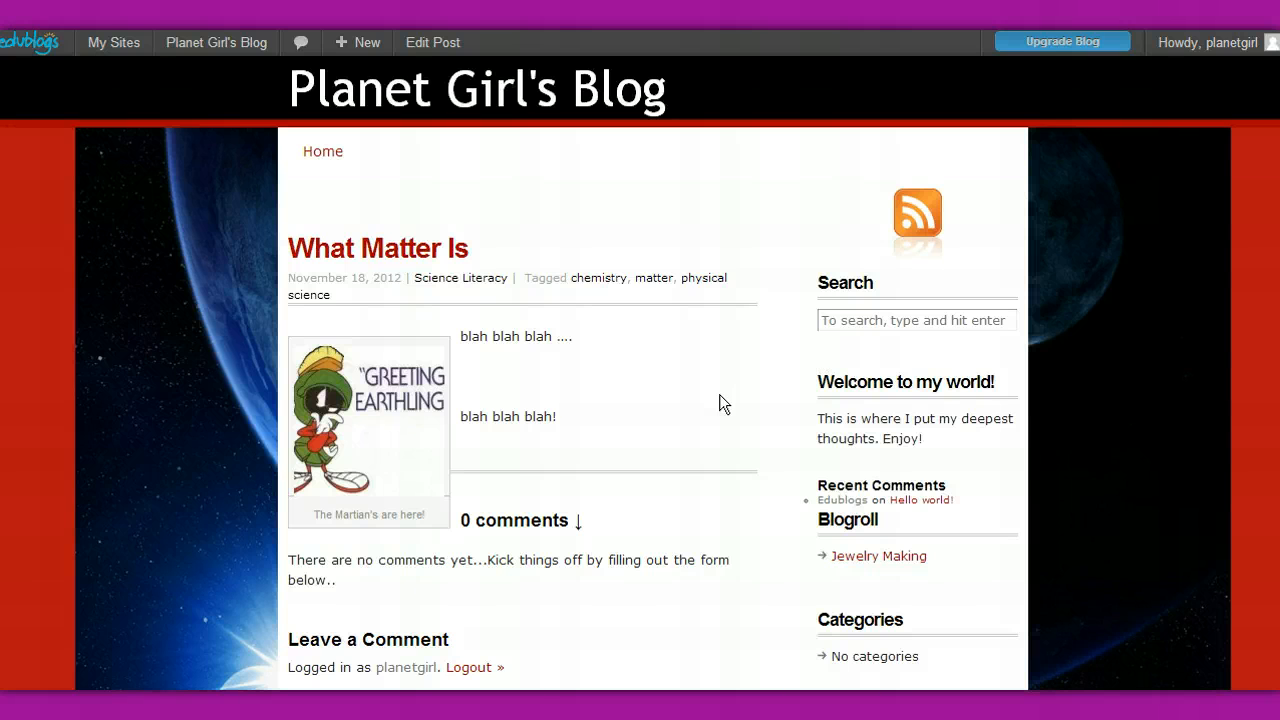
scroll(726, 405, "down", 2)
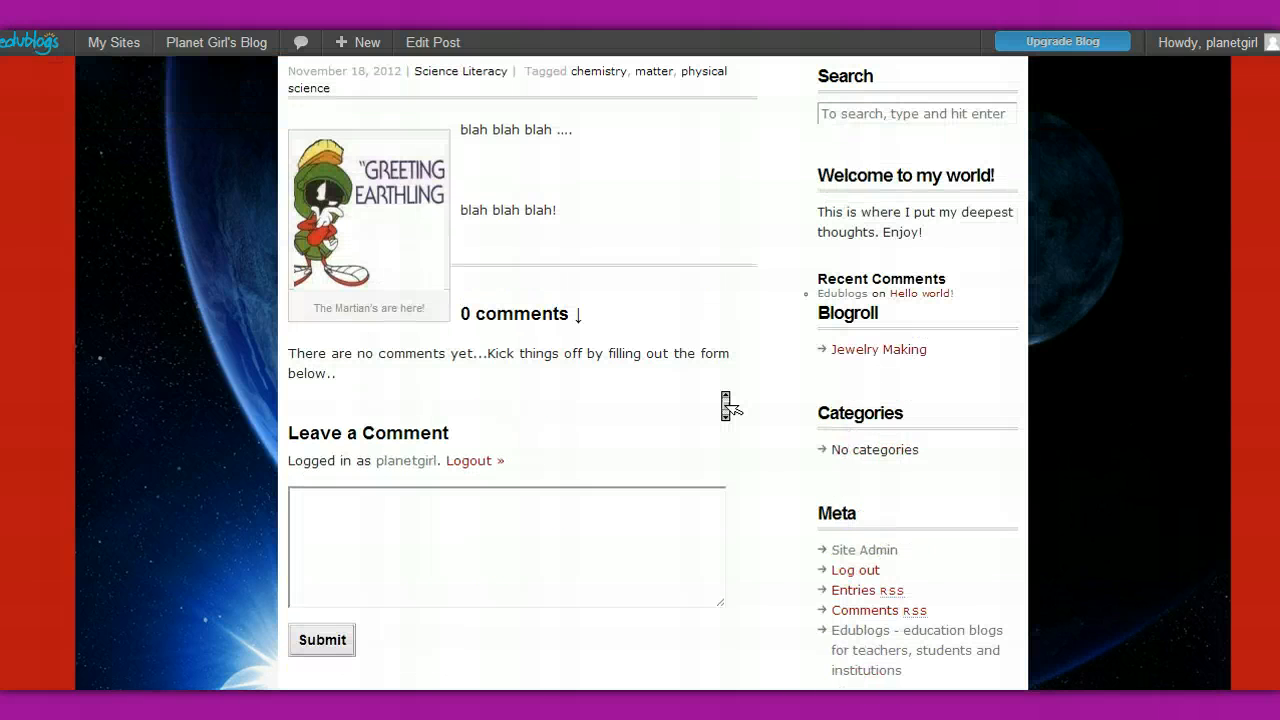
scroll(732, 408, "up", 1)
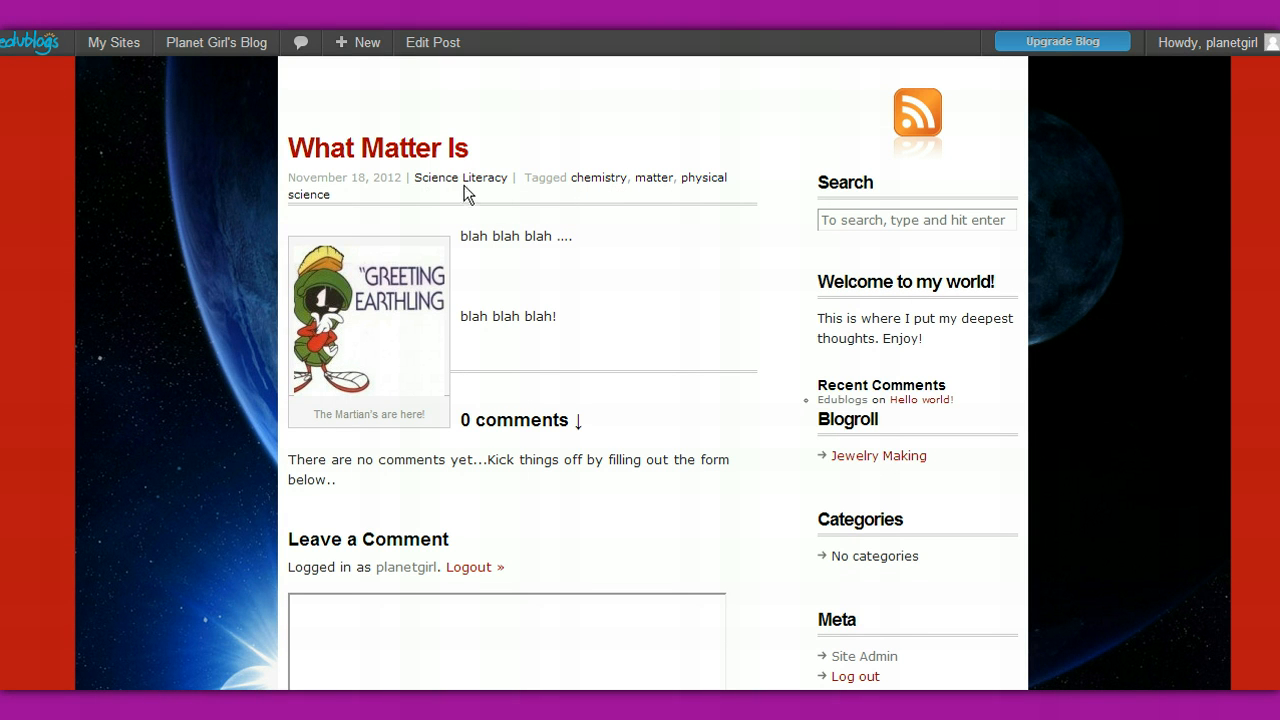
left_click(596, 278)
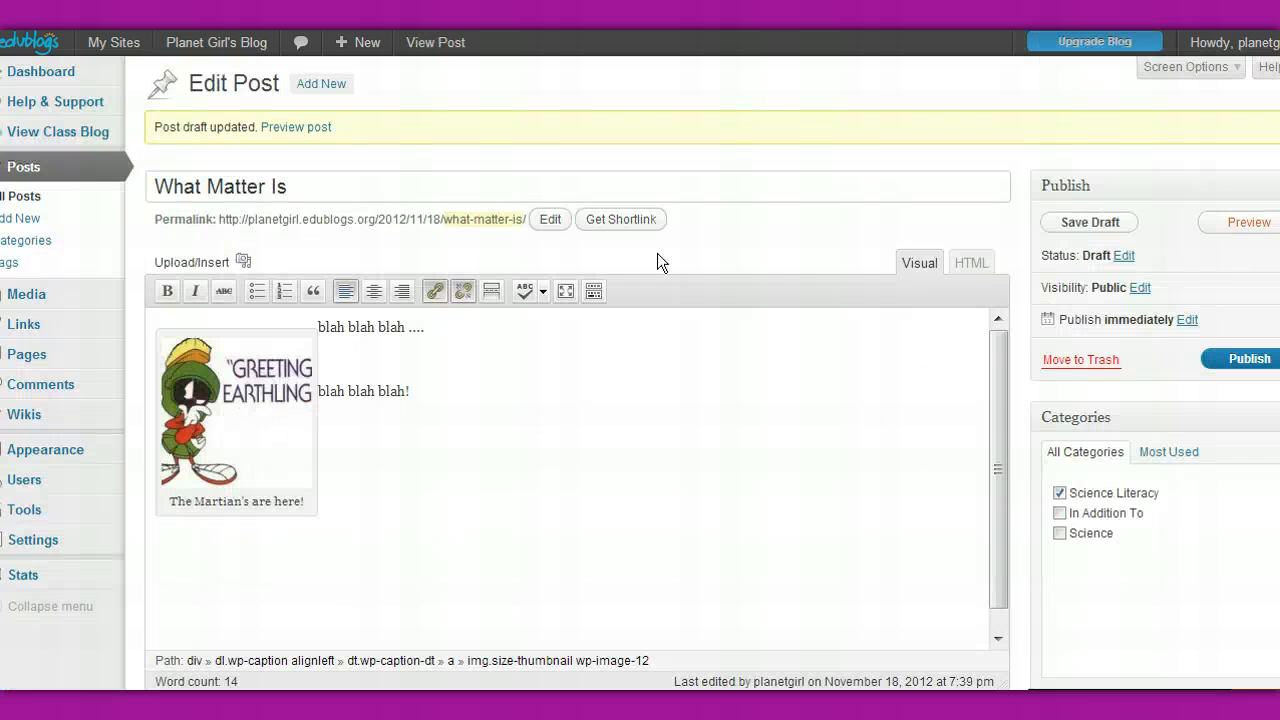
- Save the draft again and reopen "What Matter Is" for editing from the list of all posts
left_click(459, 390)
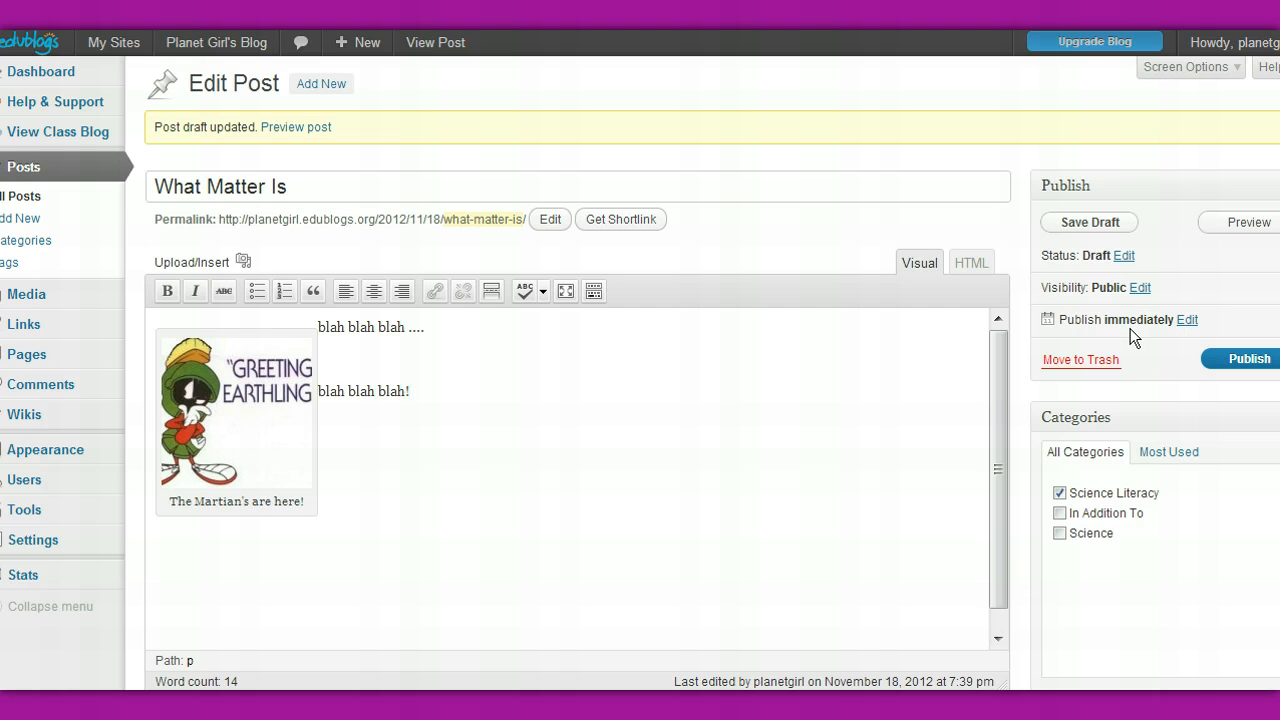
left_click(1091, 229)
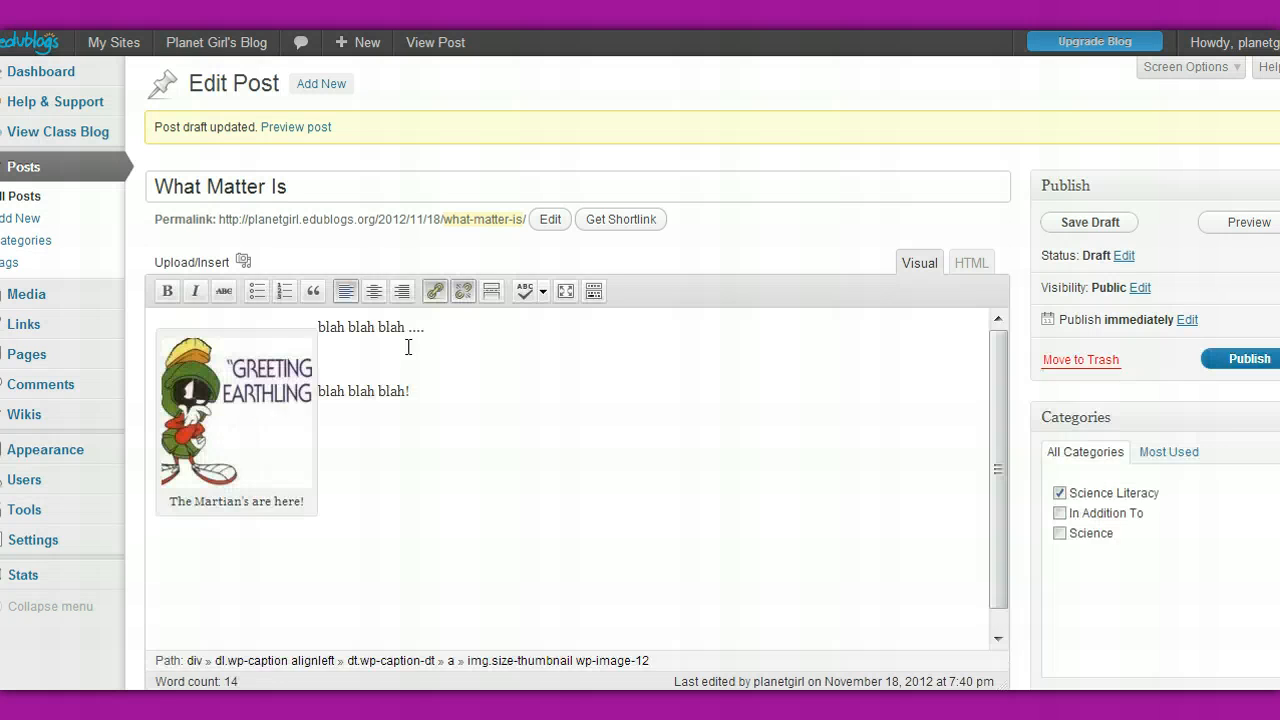
left_click(31, 197)
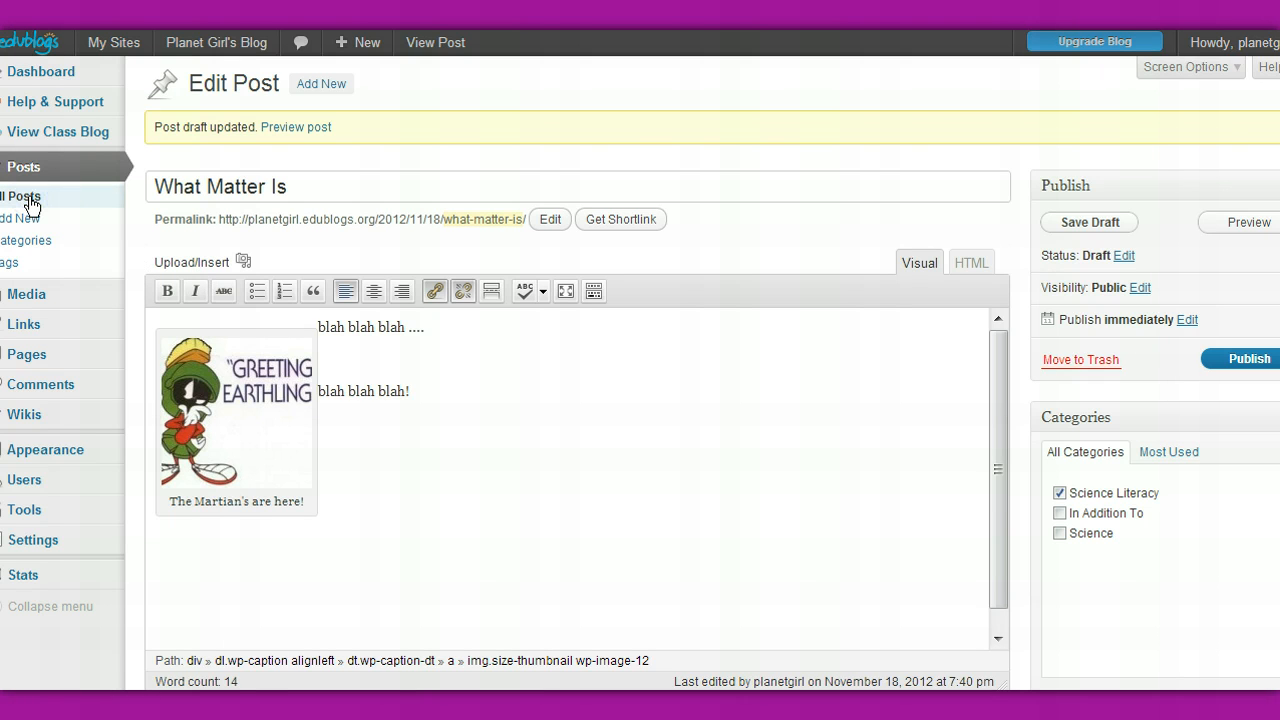
mouse_move(170, 226)
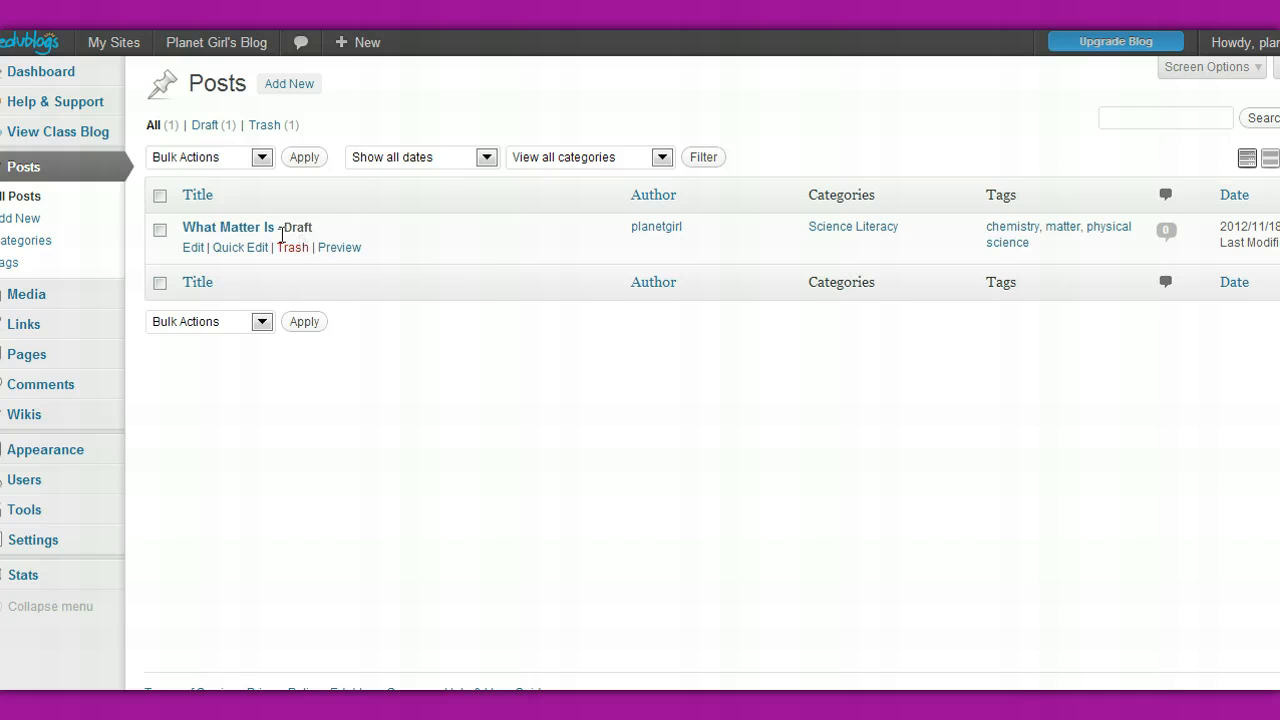
left_click(195, 254)
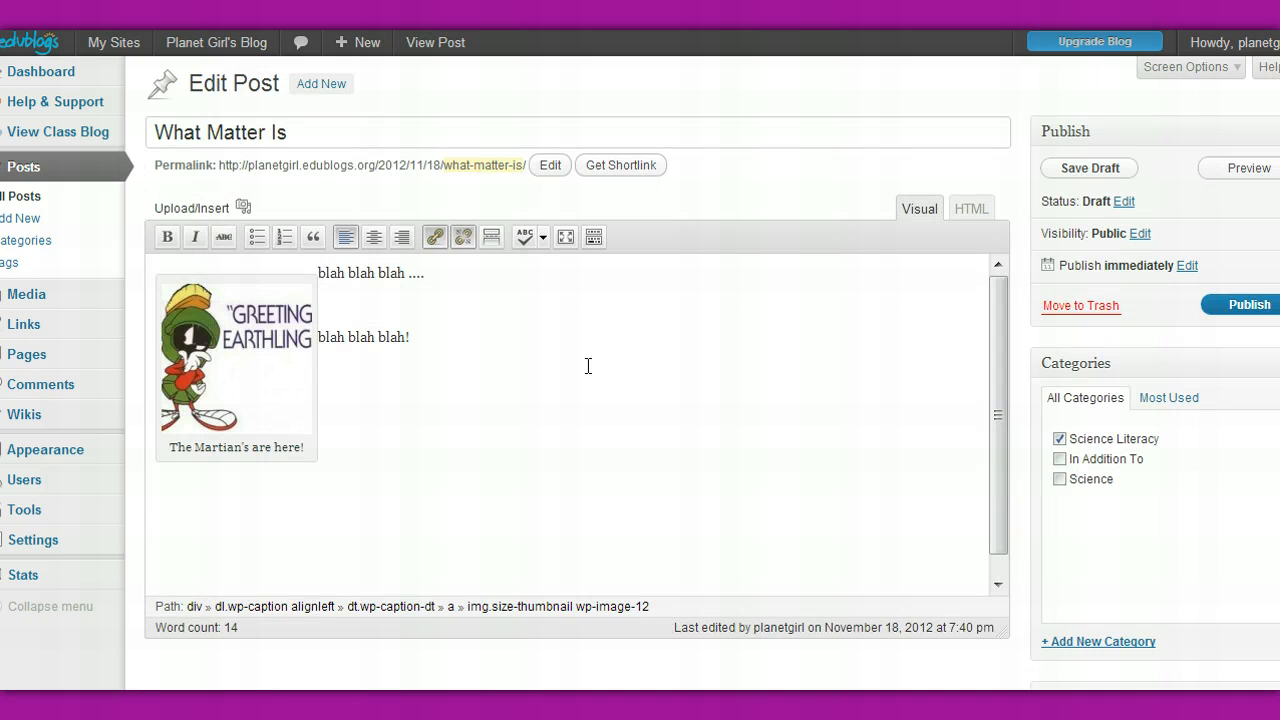
- Try scheduling the post for November 19, 2012 at 7:00, and cancel the date change
left_click(1184, 268)
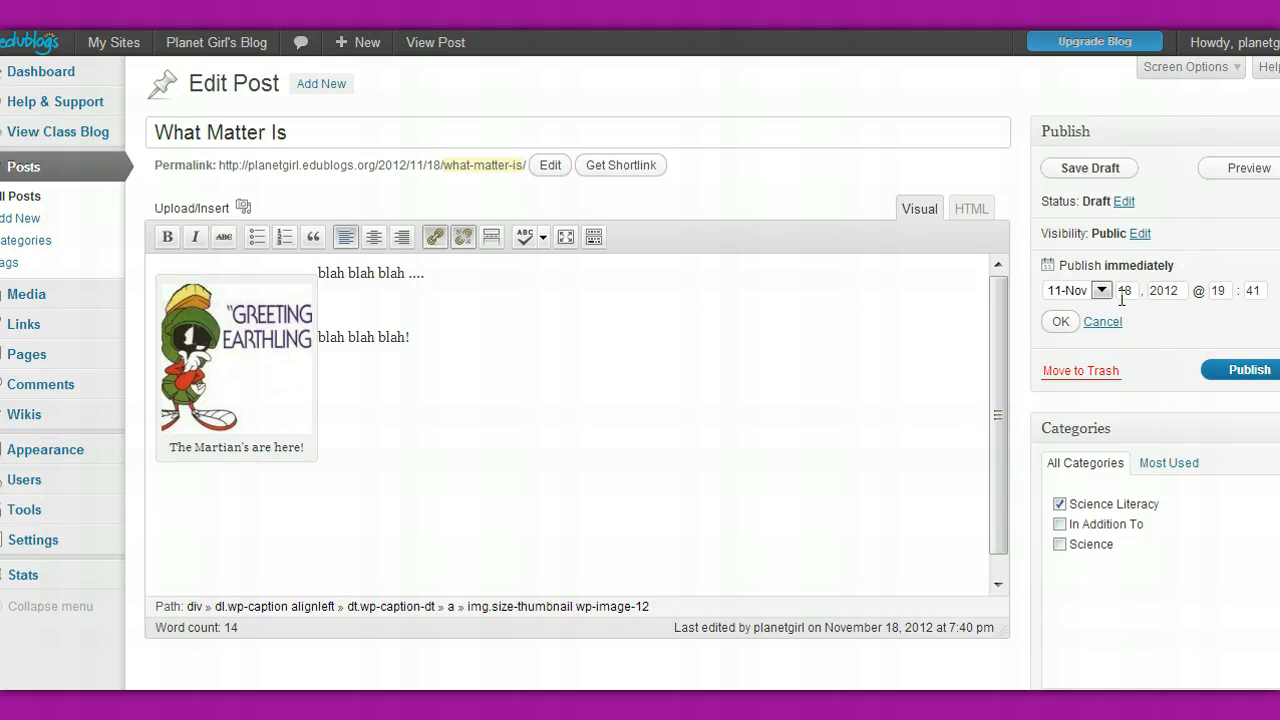
left_click(1136, 297)
key("BackSpace")
type("9")
key("BackSpace")
key("BackSpace")
type("19")
left_click(1223, 290)
key("BackSpace")
key("BackSpace")
type("7")
left_click(1267, 290)
key("BackSpace")
key("BackSpace")
type("00")
left_click(1102, 321)
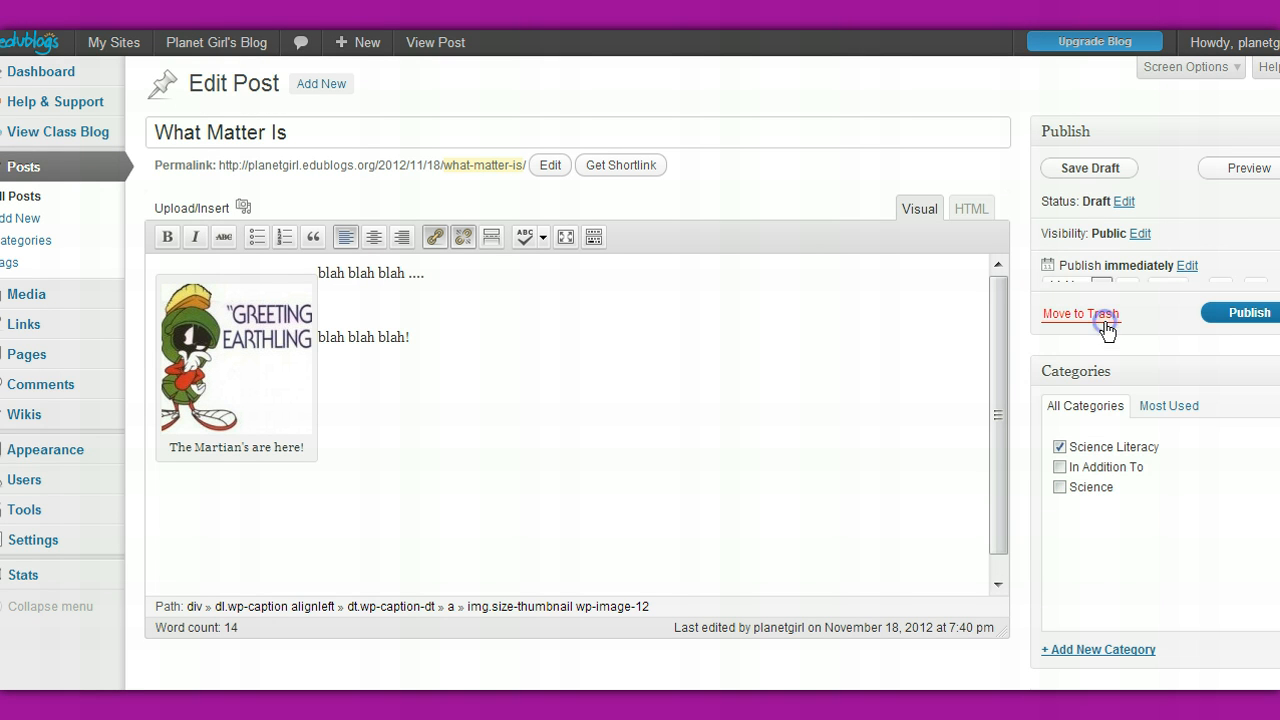
- Publish the "What Matter Is" post and view it live on the blog
left_click(1234, 313)
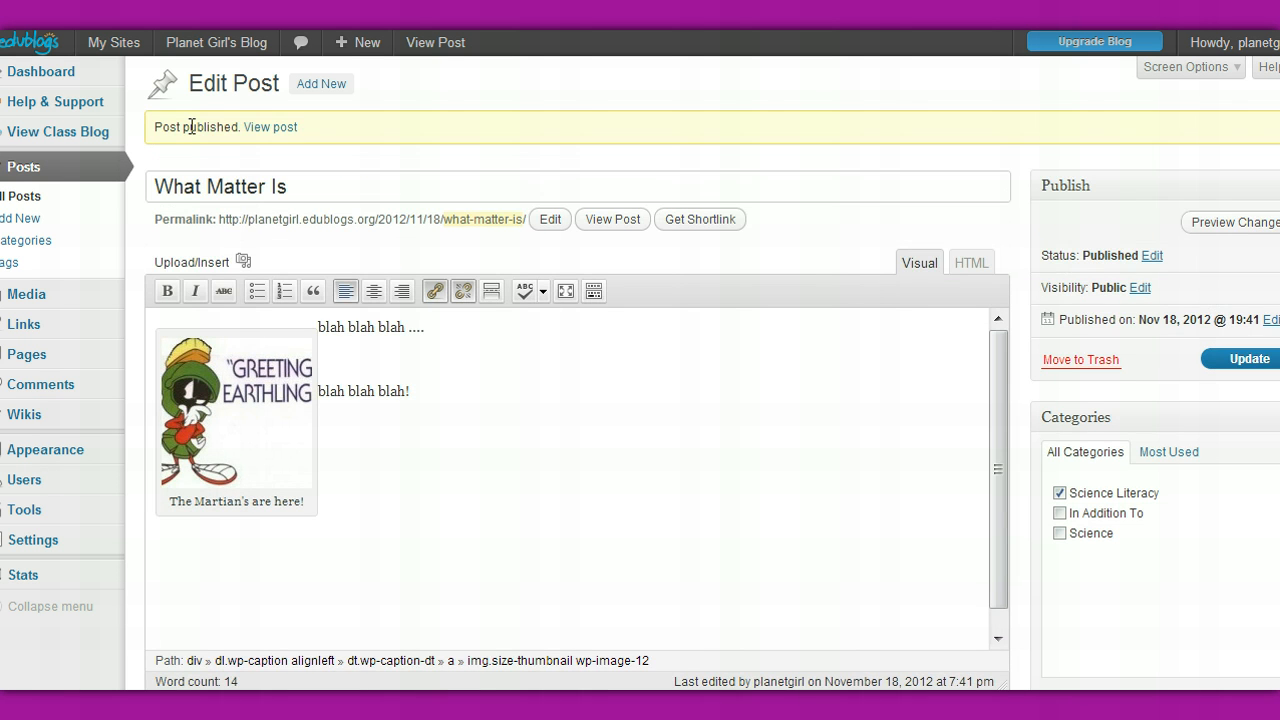
left_click(257, 128)
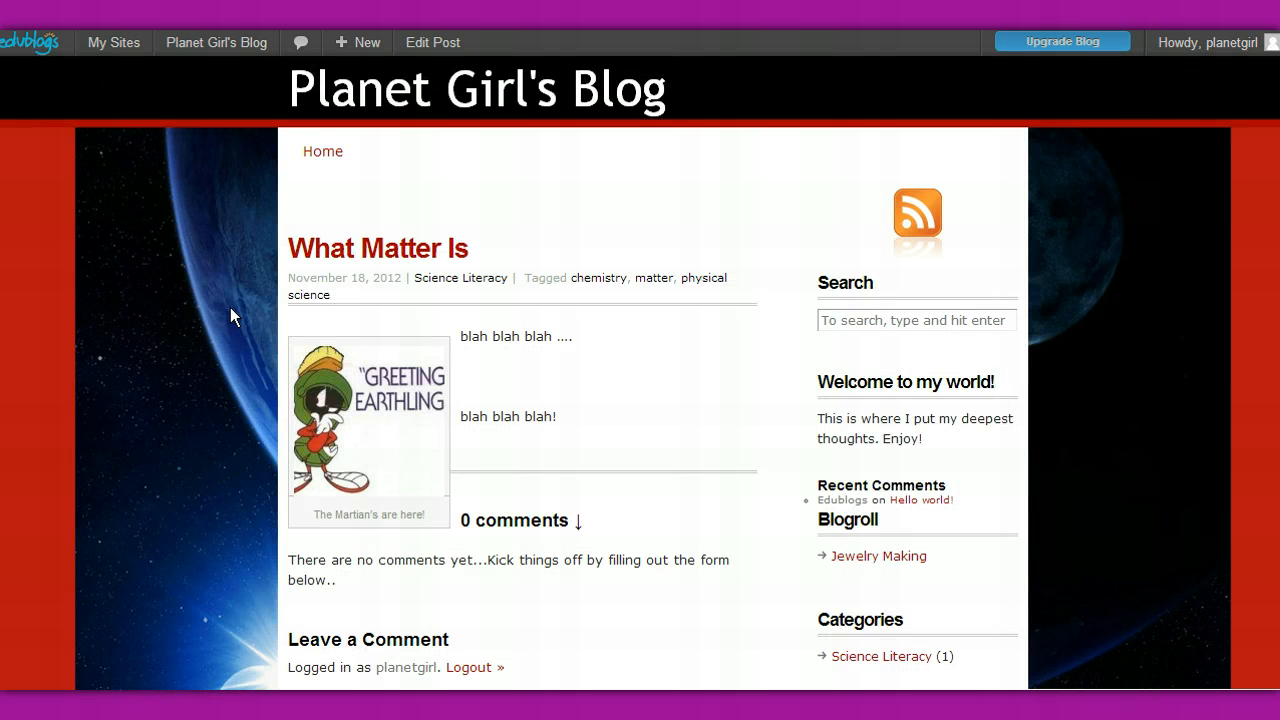
scroll(231, 310, "down", 4)
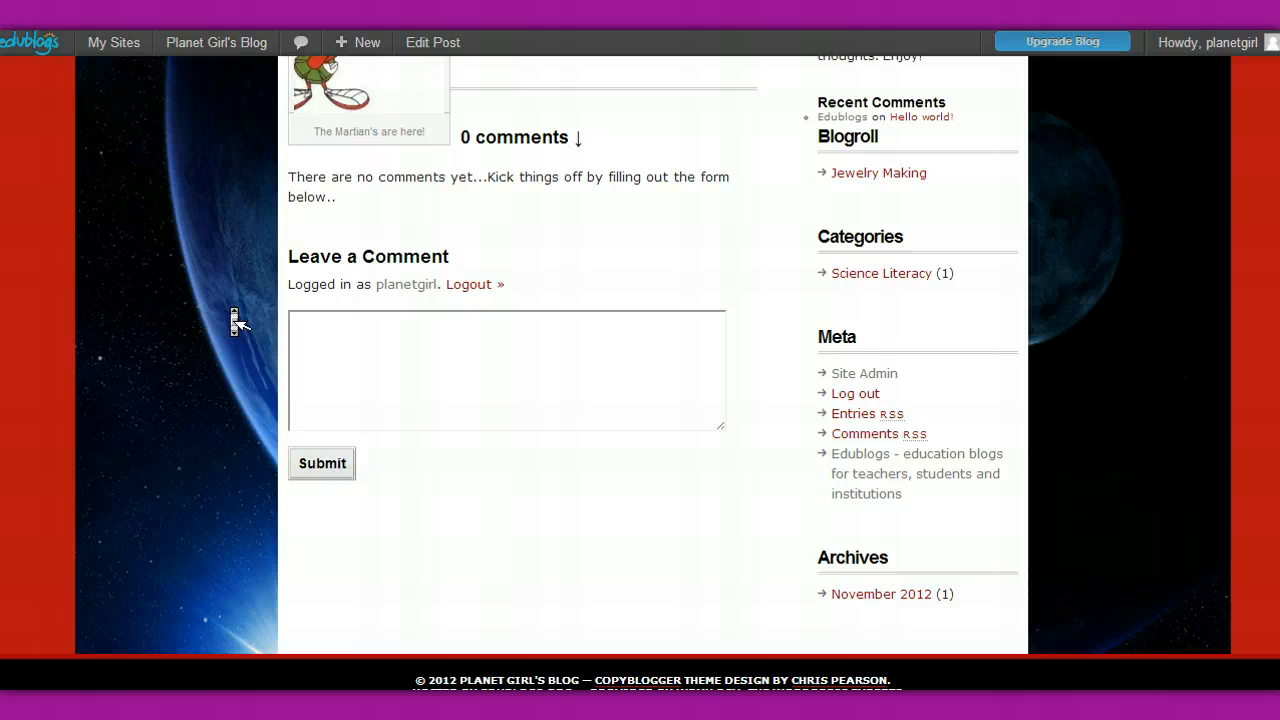
scroll(236, 321, "up", 3)
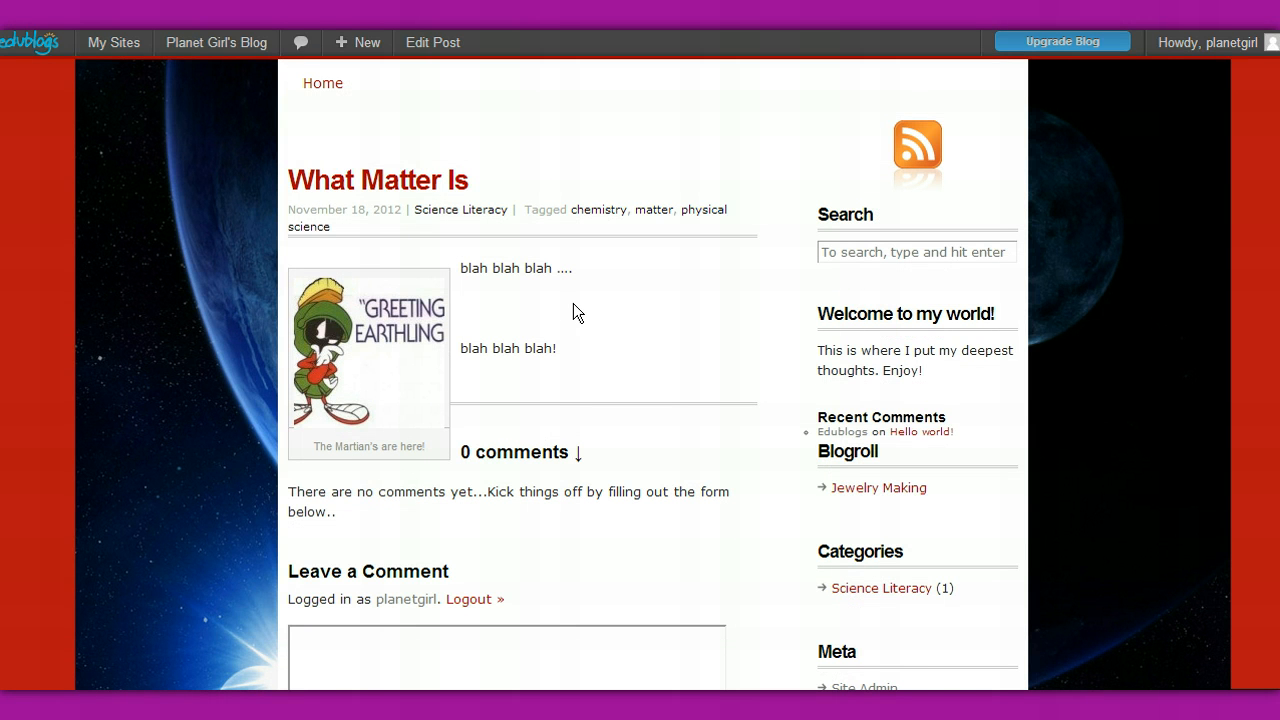
- Submit the comment "blah blah blah" on the published "What Matter Is" post
scroll(577, 316, "down", 1)
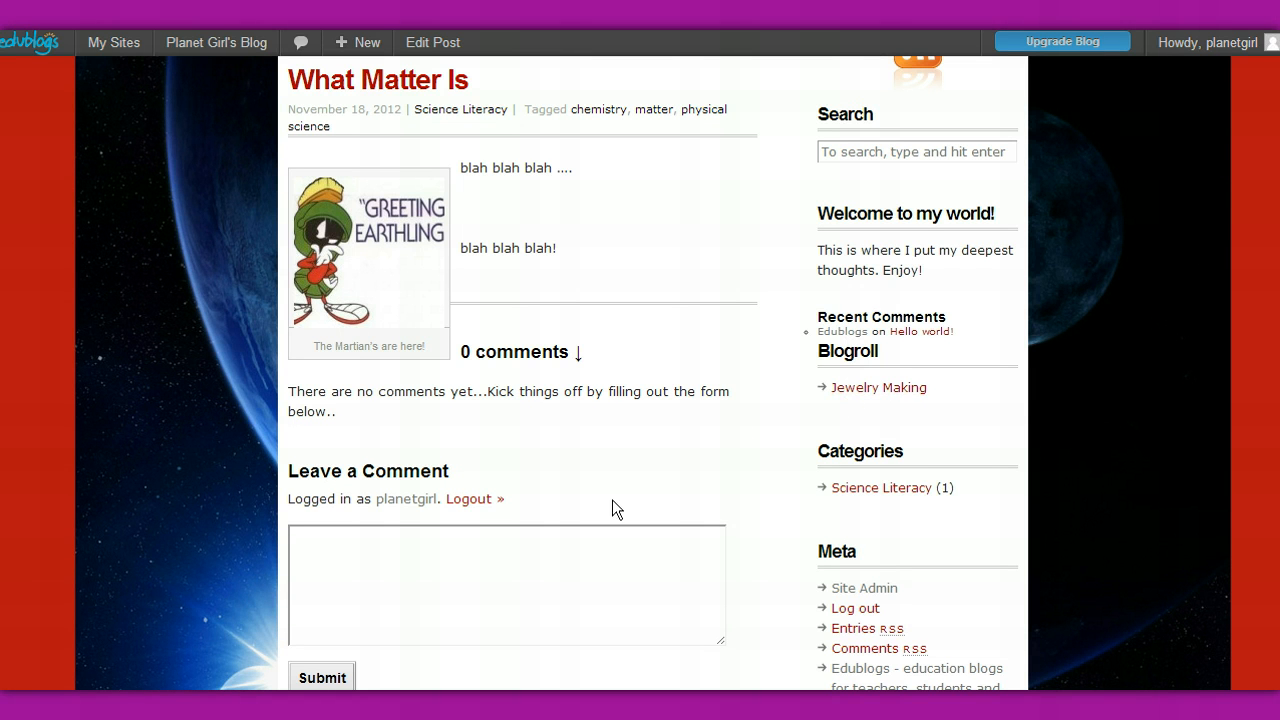
left_click(520, 578)
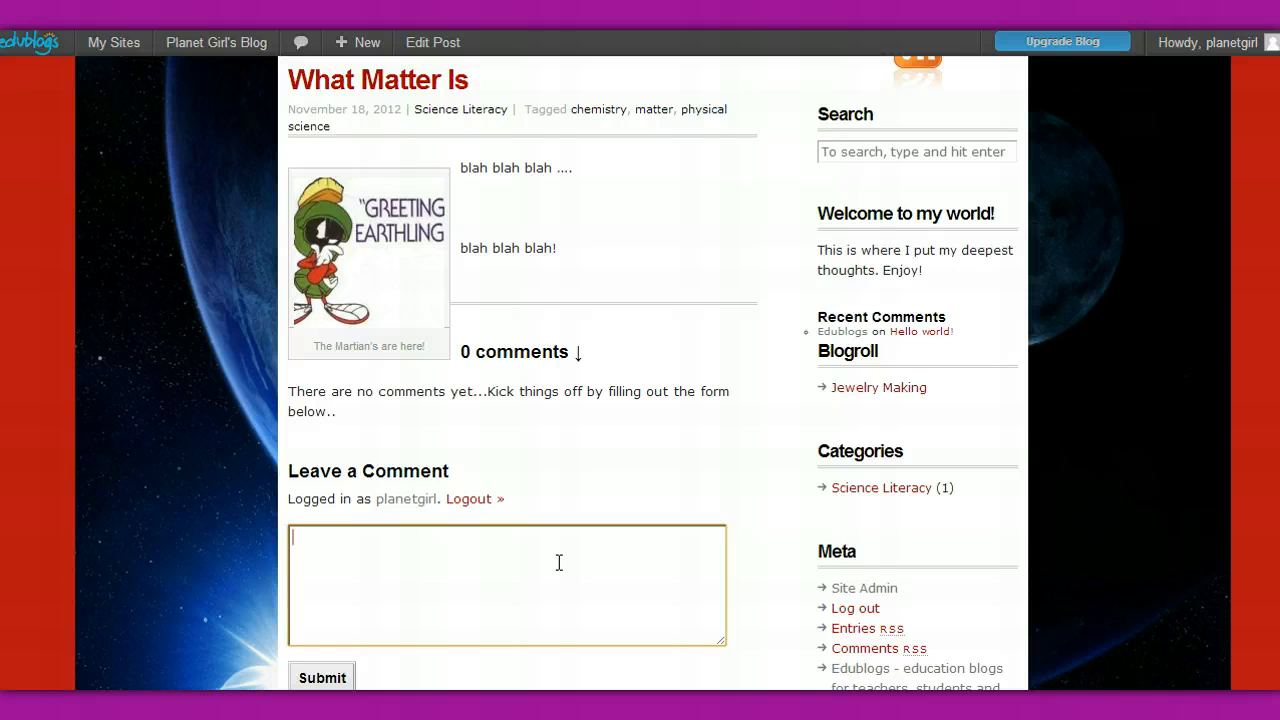
left_click(559, 563)
left_click(409, 567)
type("blah blah blah")
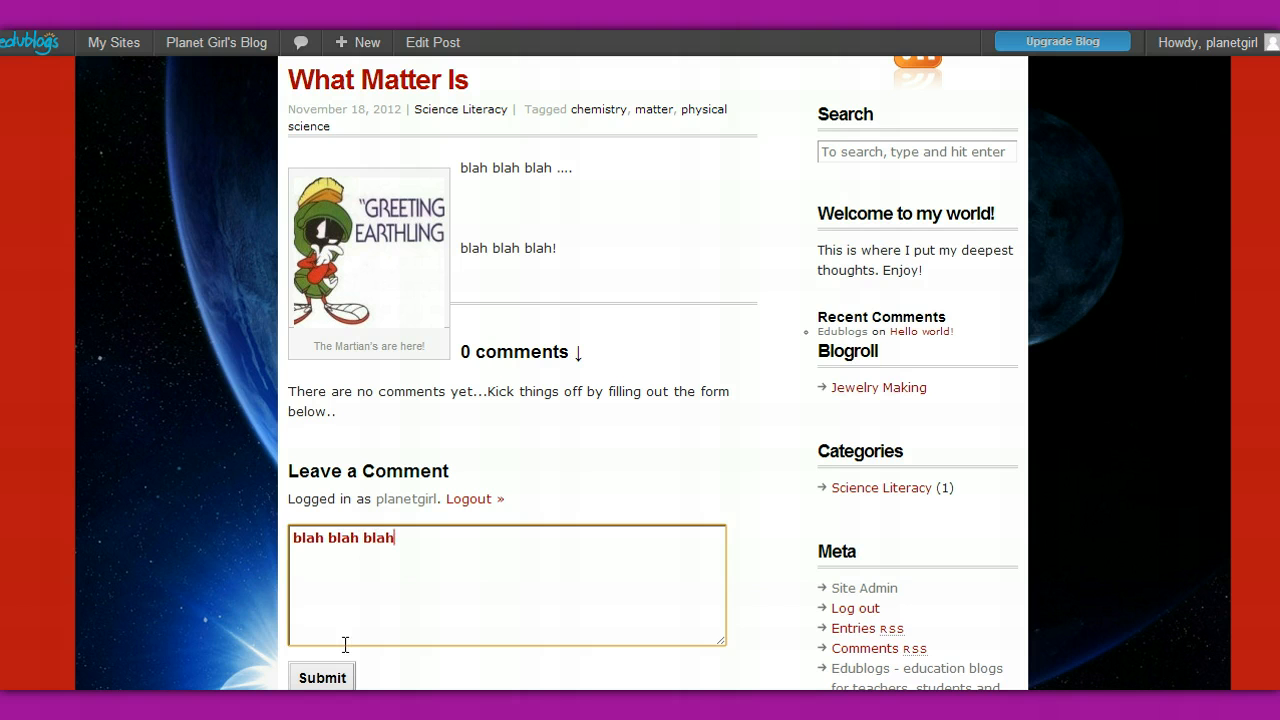
left_click(322, 682)
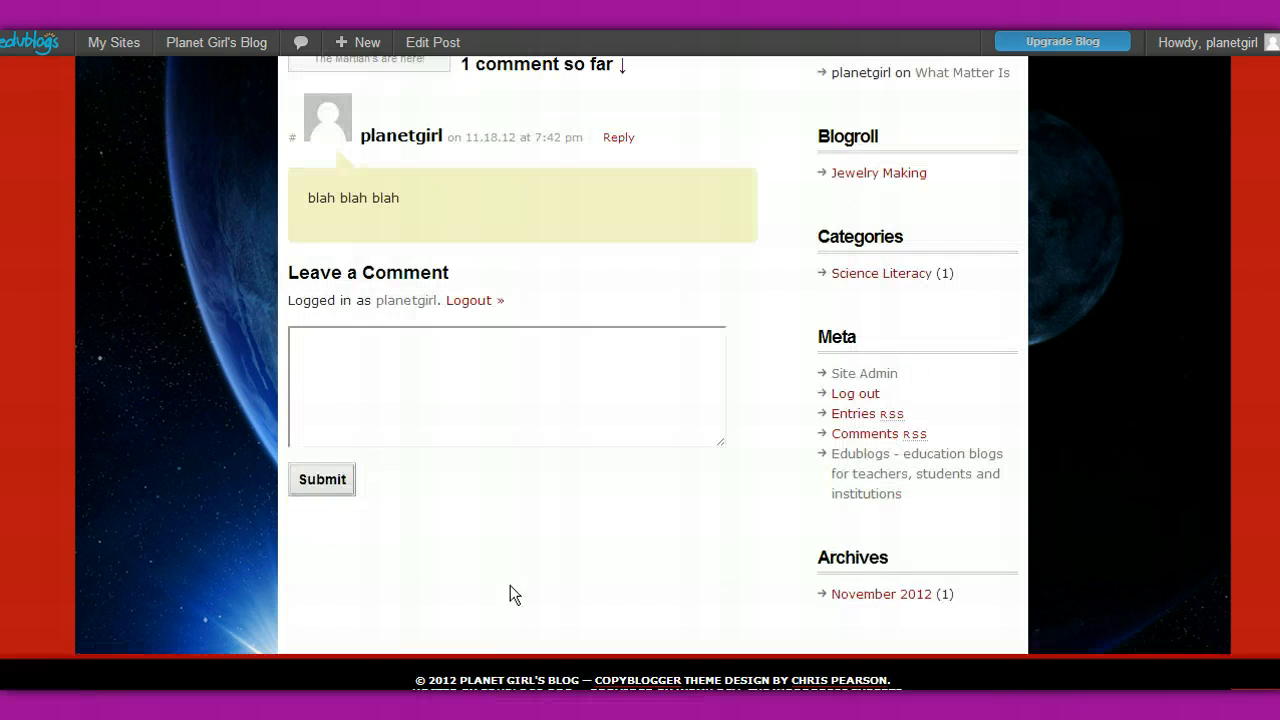
- Check the posted comment, and look over the post and sidebar on the blog's home page
scroll(515, 535, "up", 2)
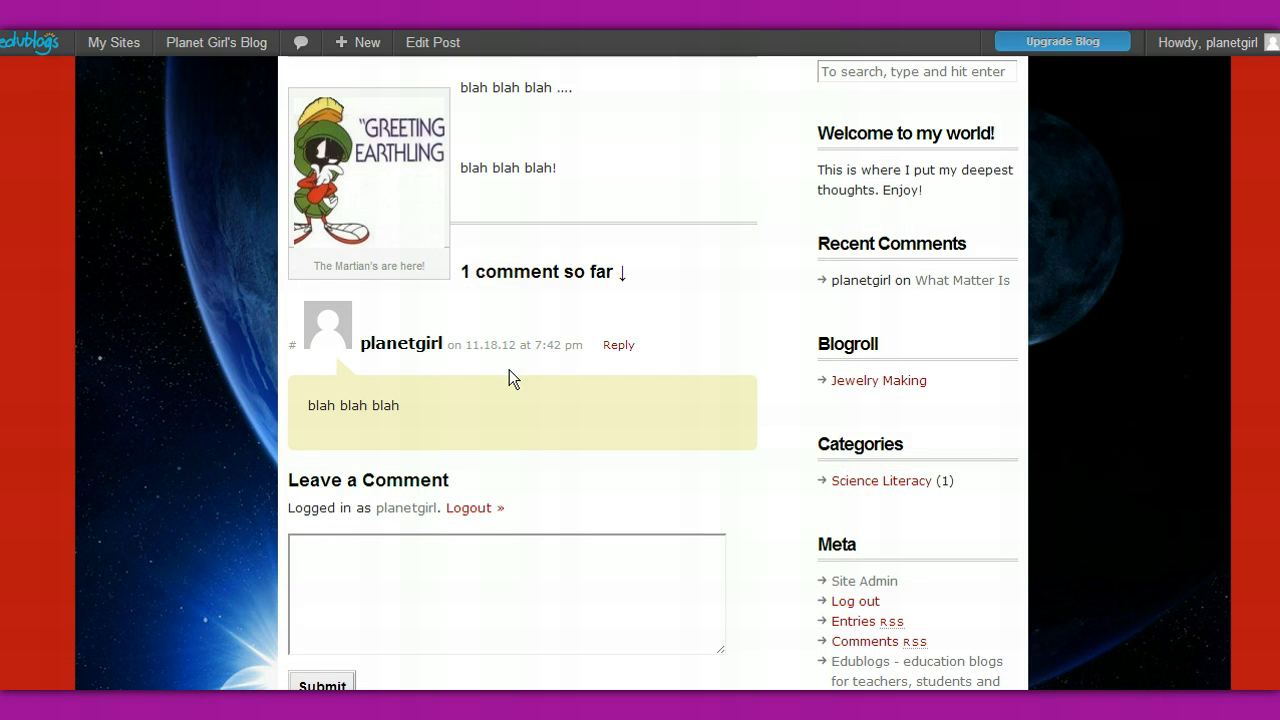
scroll(505, 405, "up", 2)
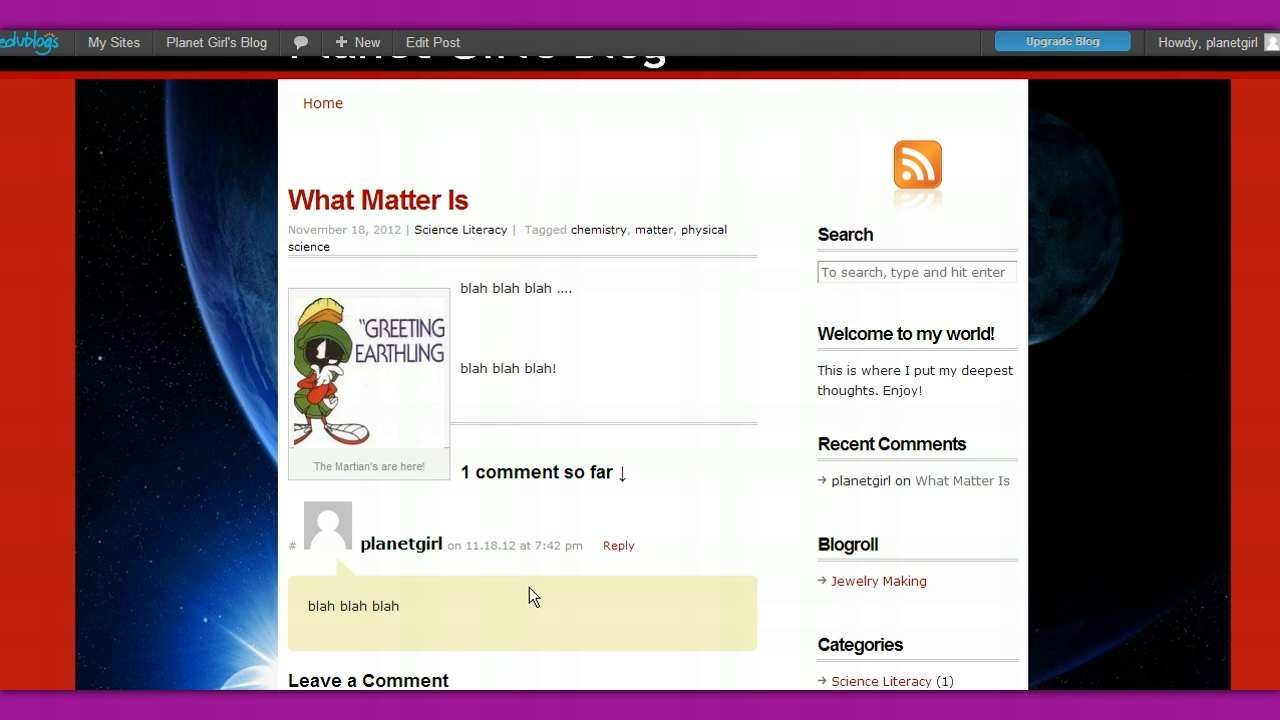
left_click(323, 104)
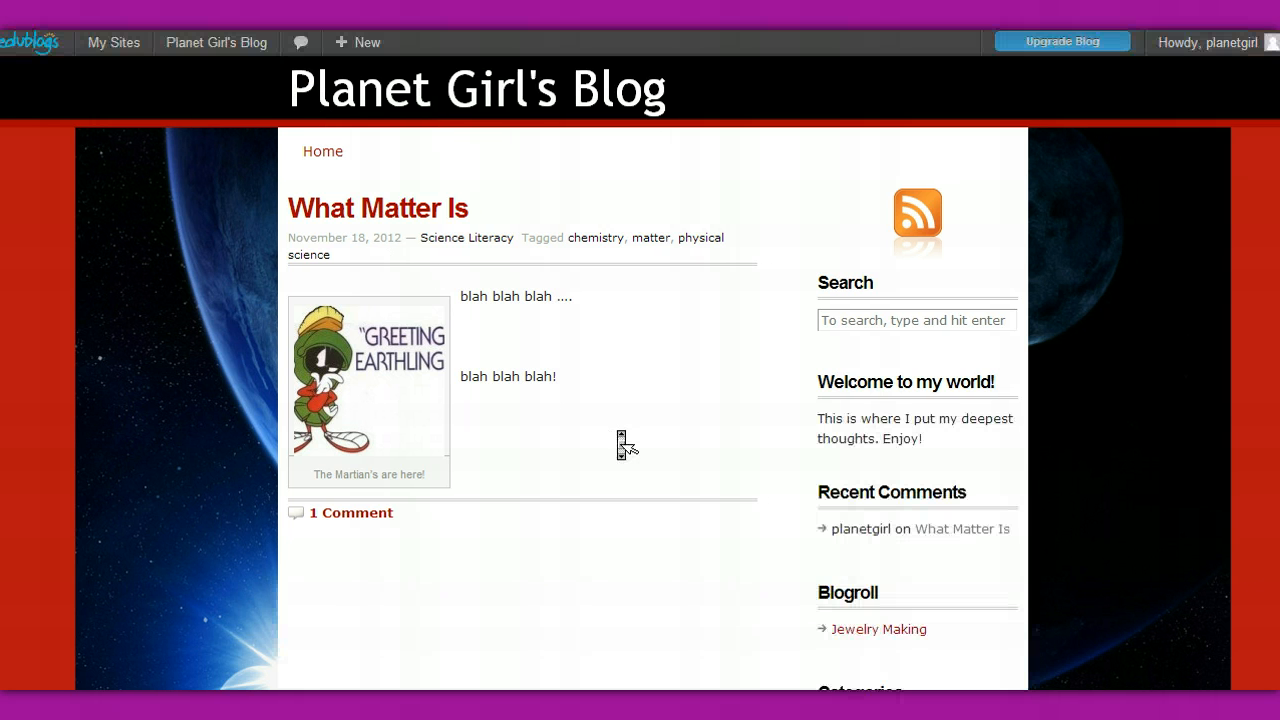
scroll(617, 430, "down", 1)
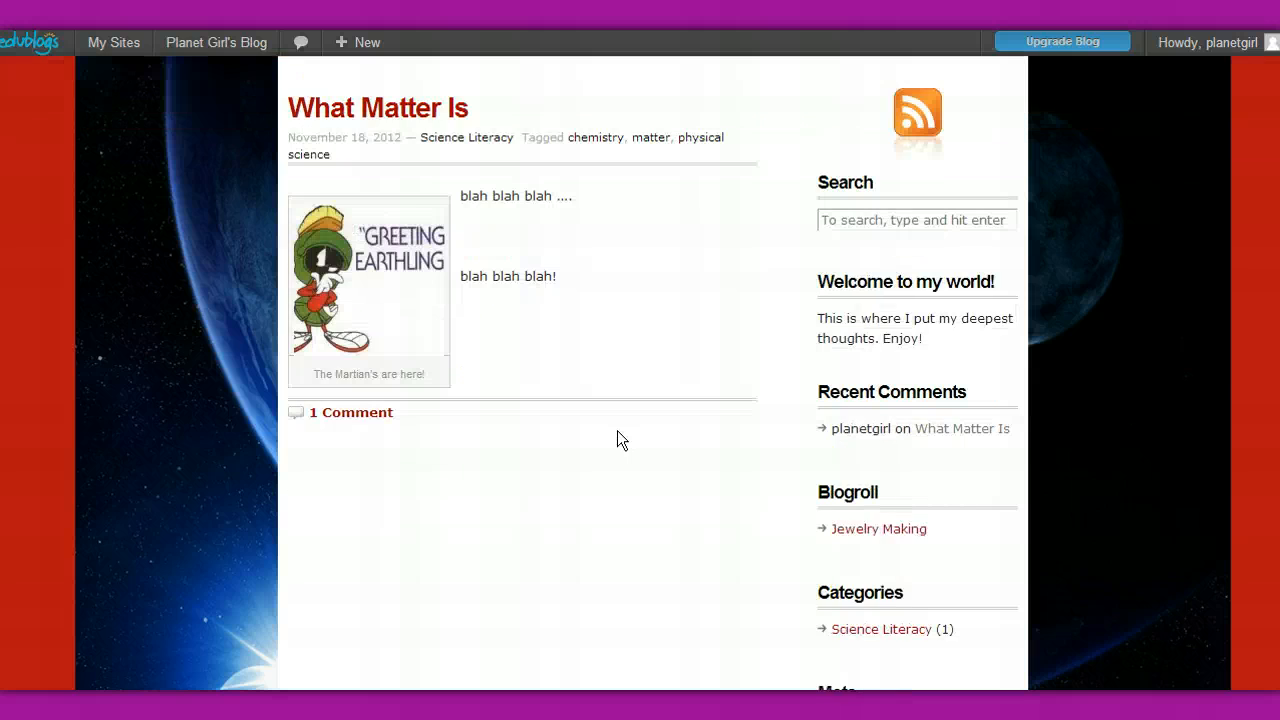
scroll(617, 430, "up", 1)
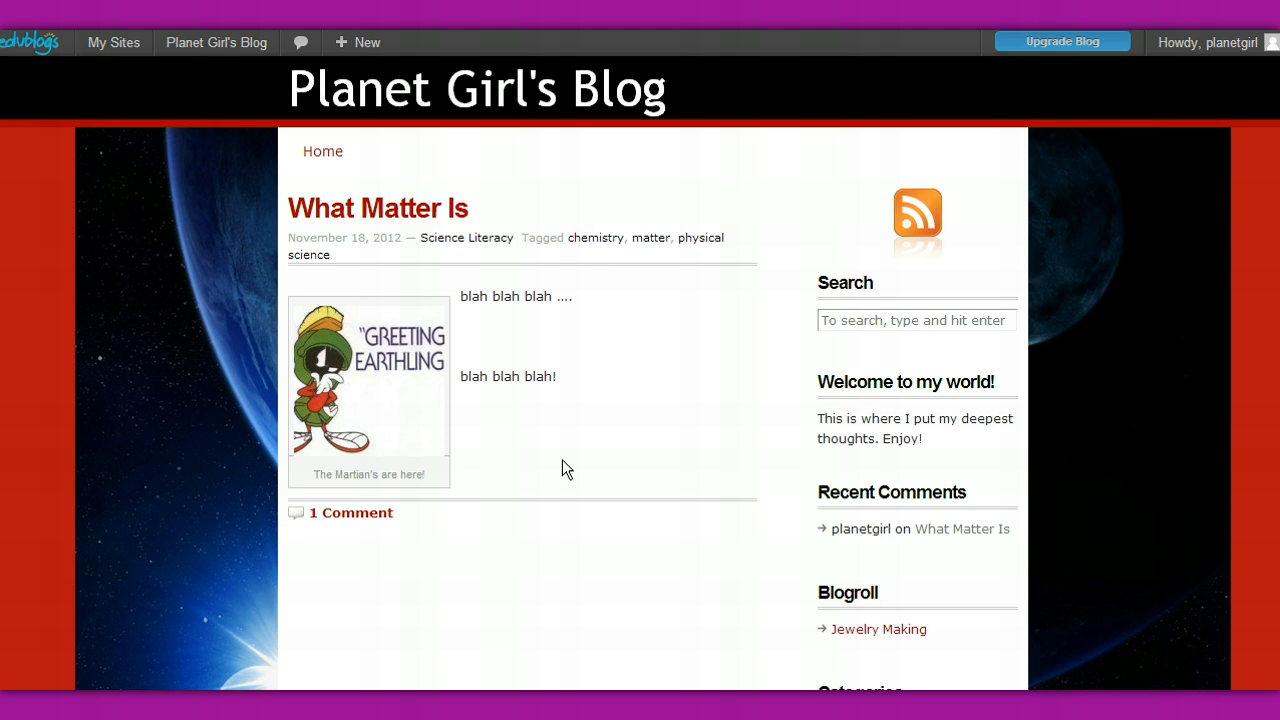
scroll(562, 461, "down", 5)
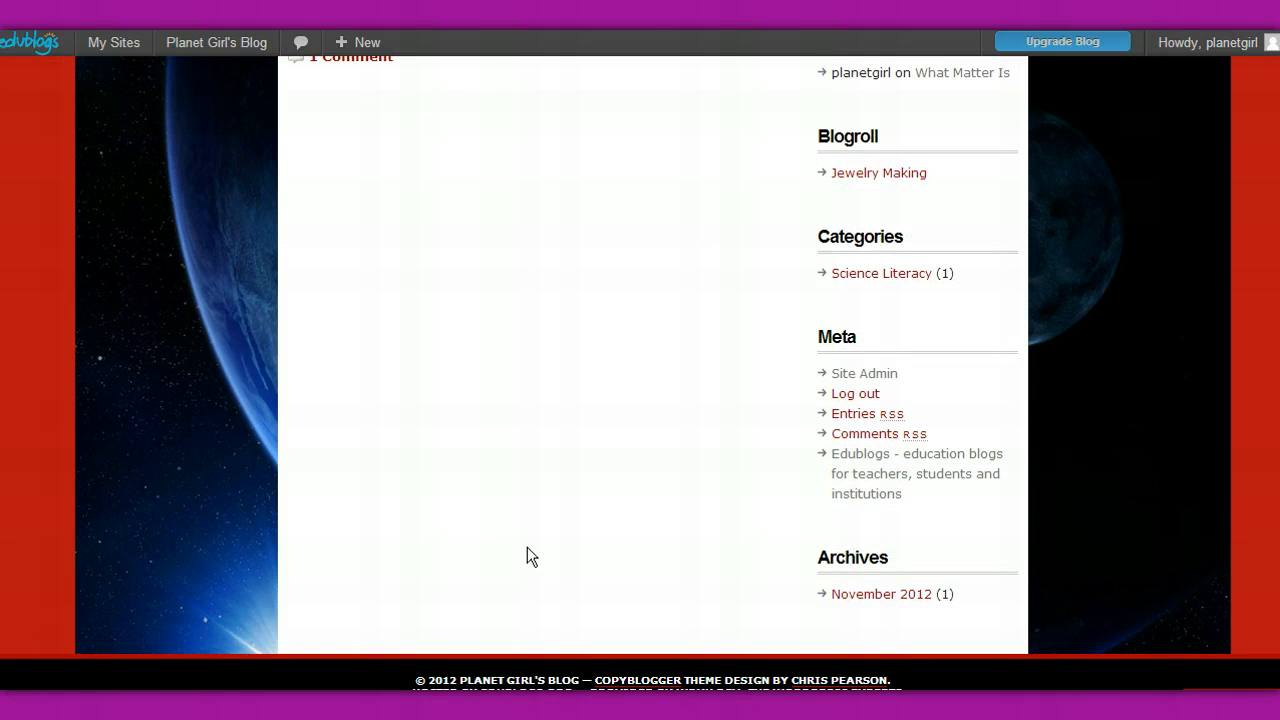
scroll(512, 520, "up", 5)
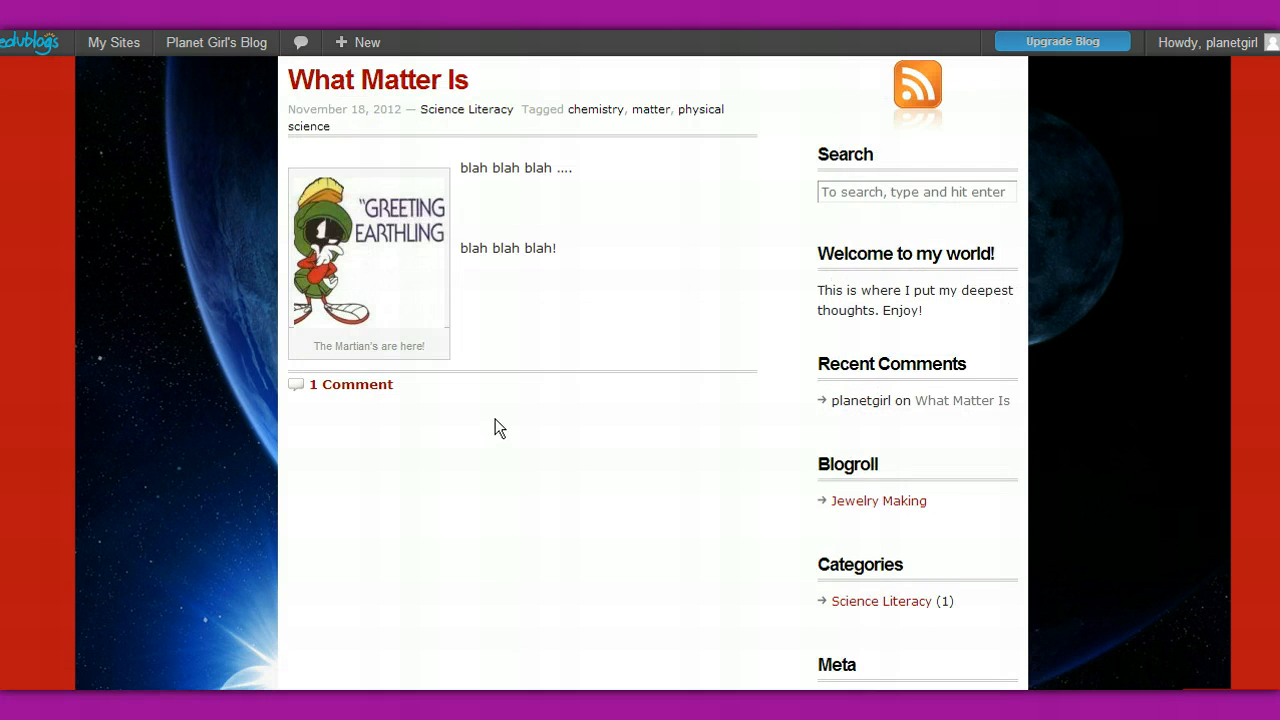
- Open the November 2012 archive and view the "What Matter Is" post from it
scroll(495, 420, "down", 4)
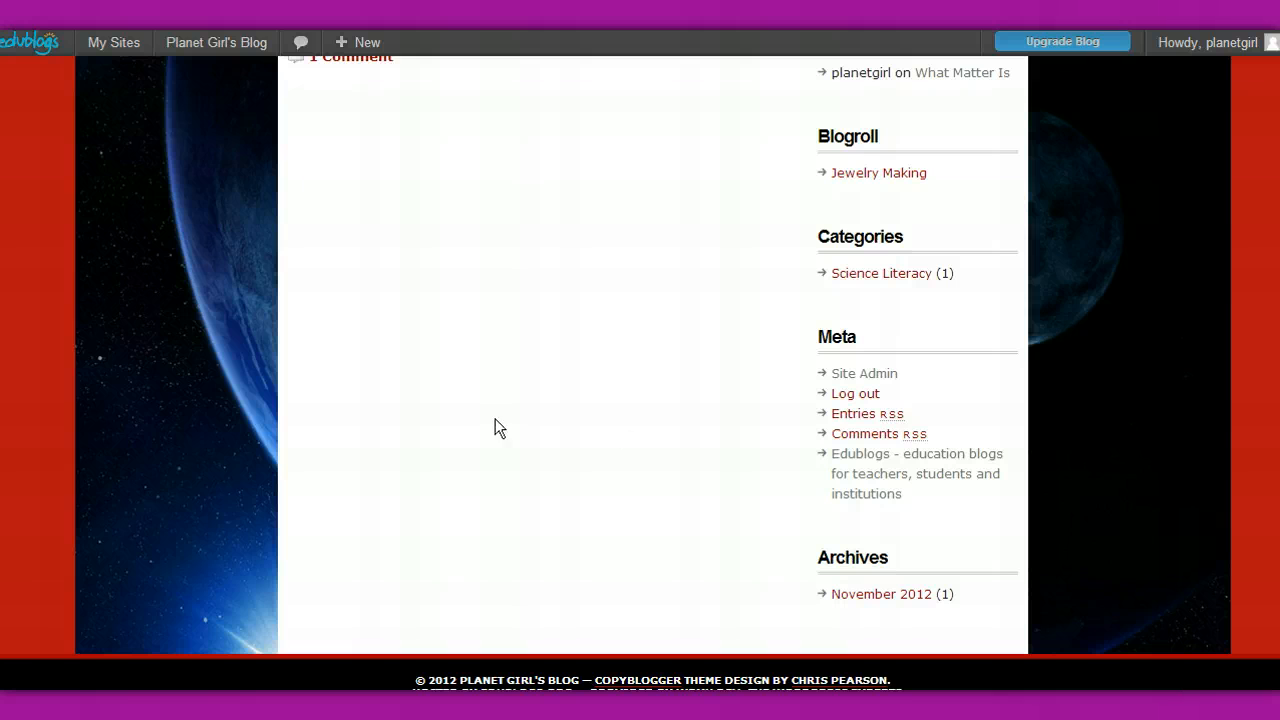
left_click(902, 600)
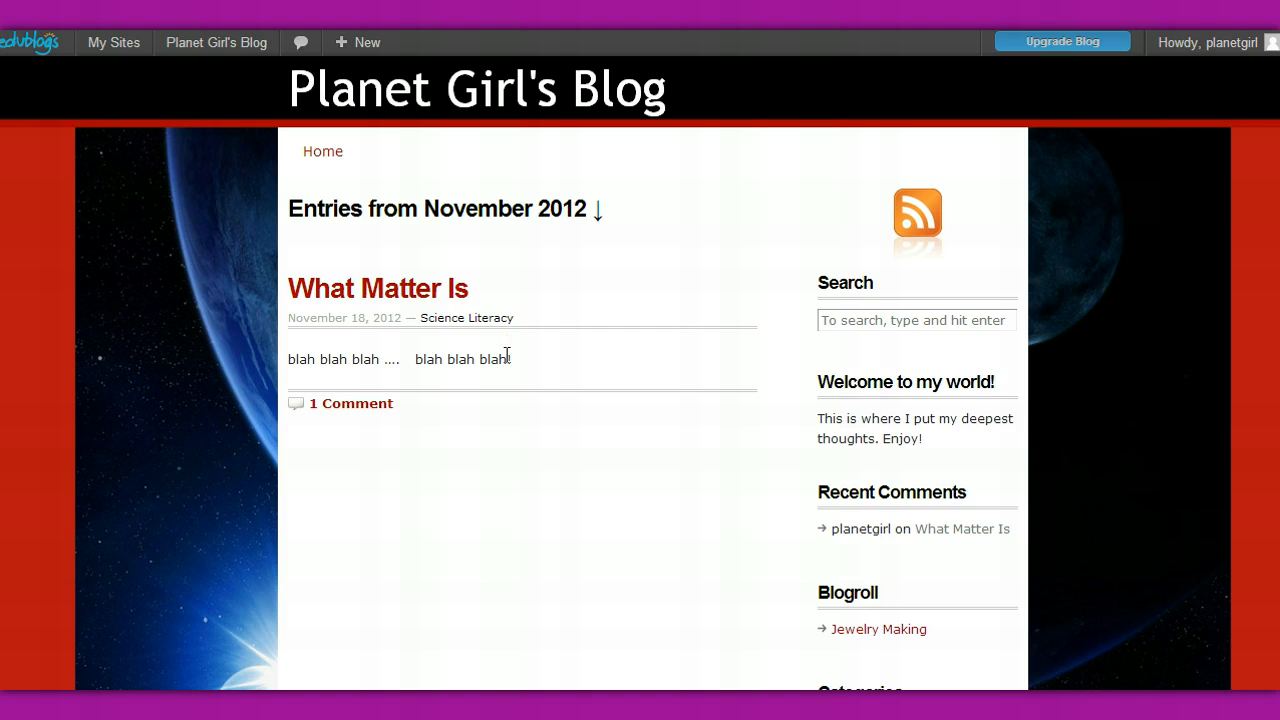
left_click(402, 293)
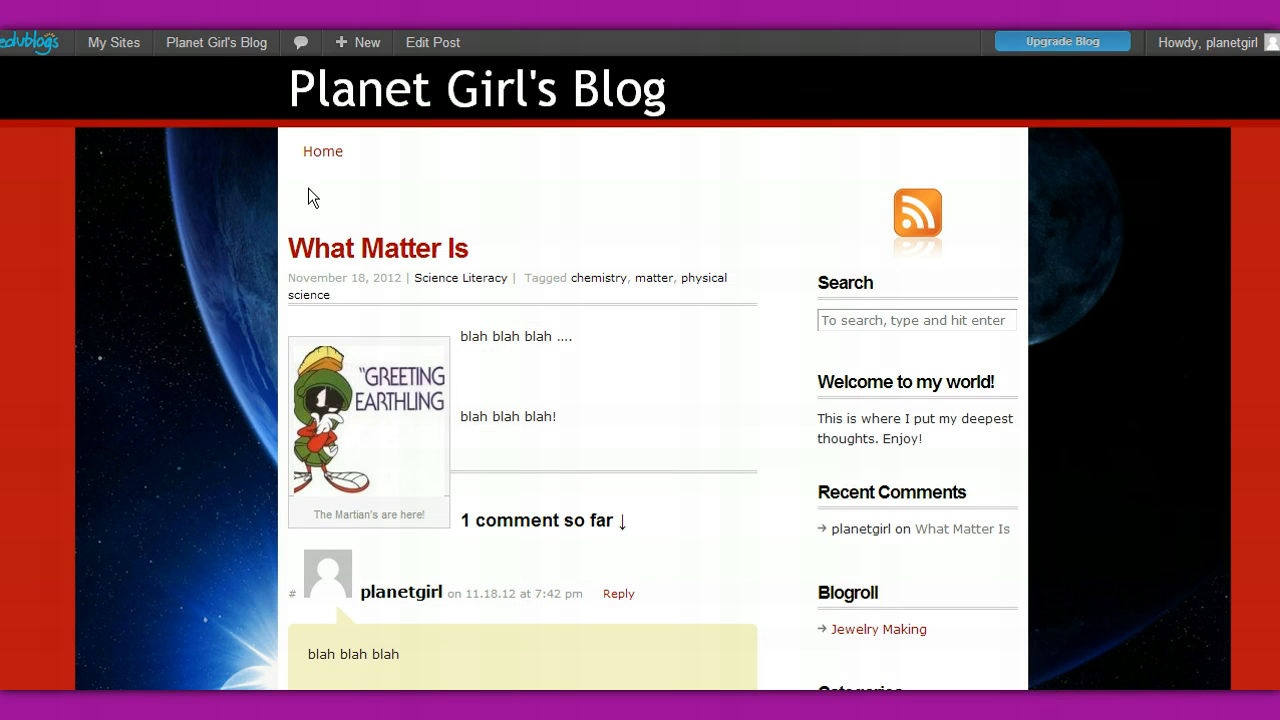
- Return to the blog's home page and look it over, including the Edublogs site links
left_click(322, 153)
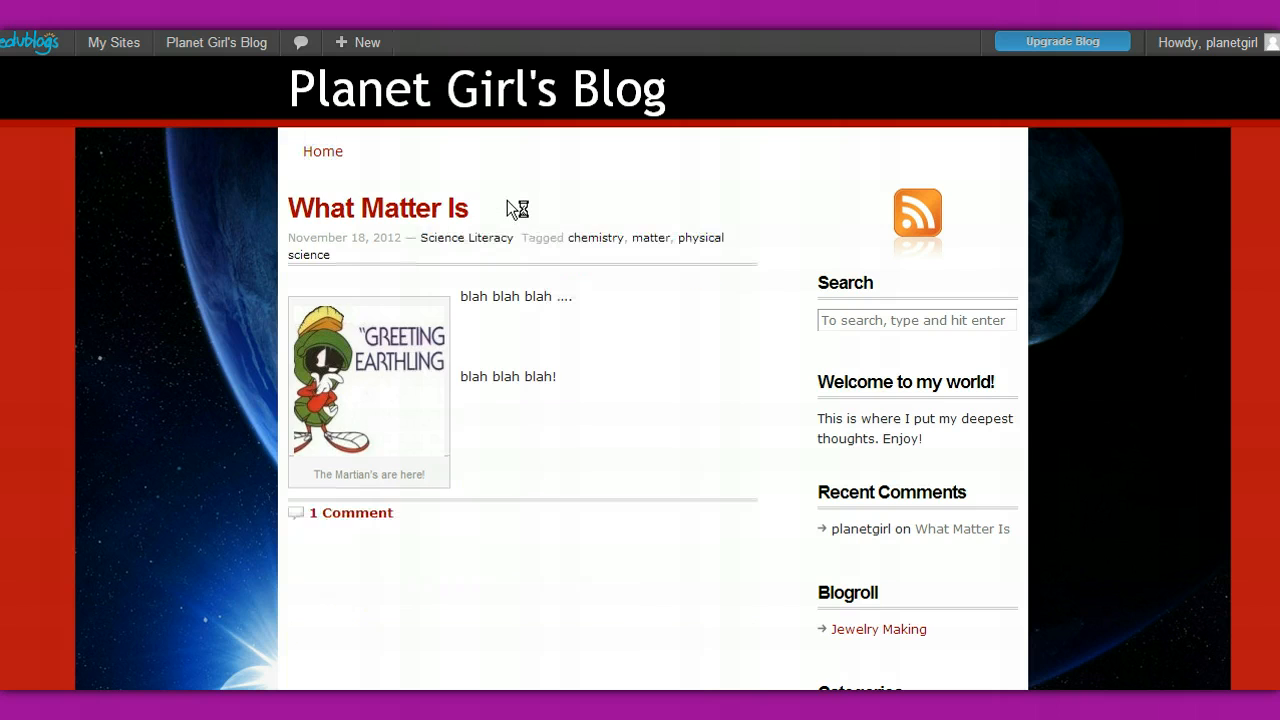
scroll(507, 200, "down", 4)
scroll(507, 200, "up", 1)
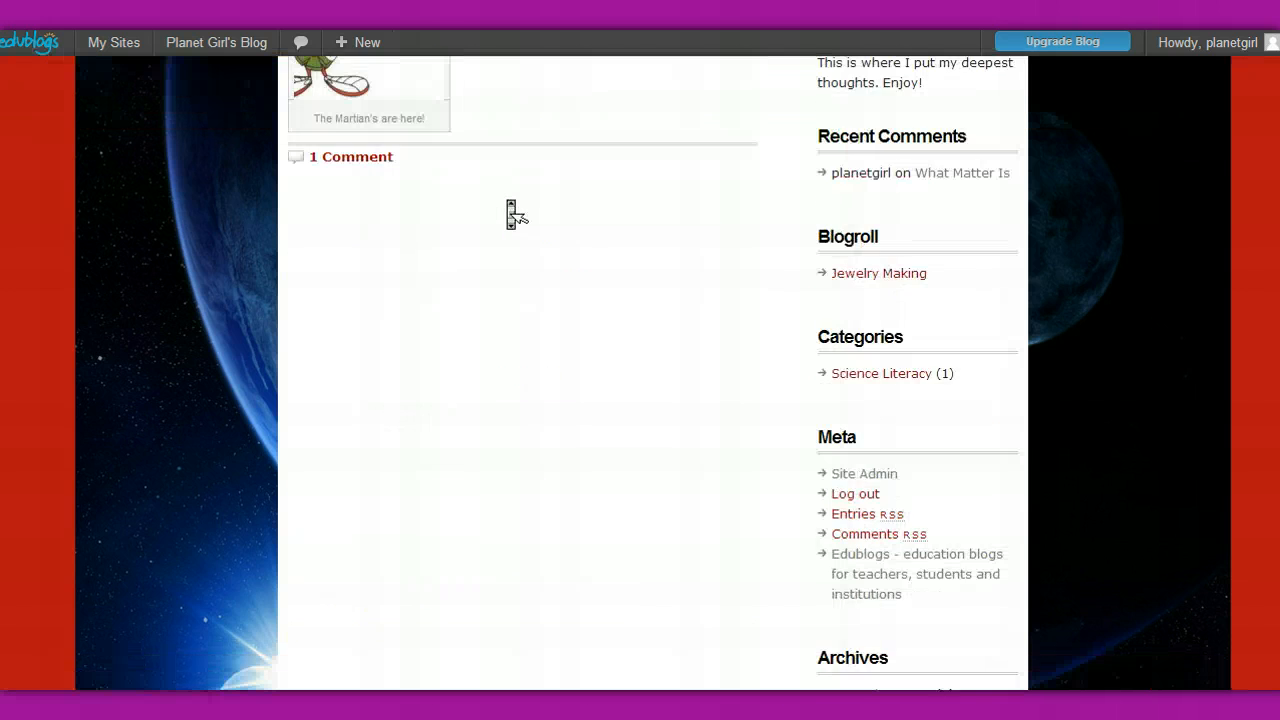
scroll(512, 214, "up", 4)
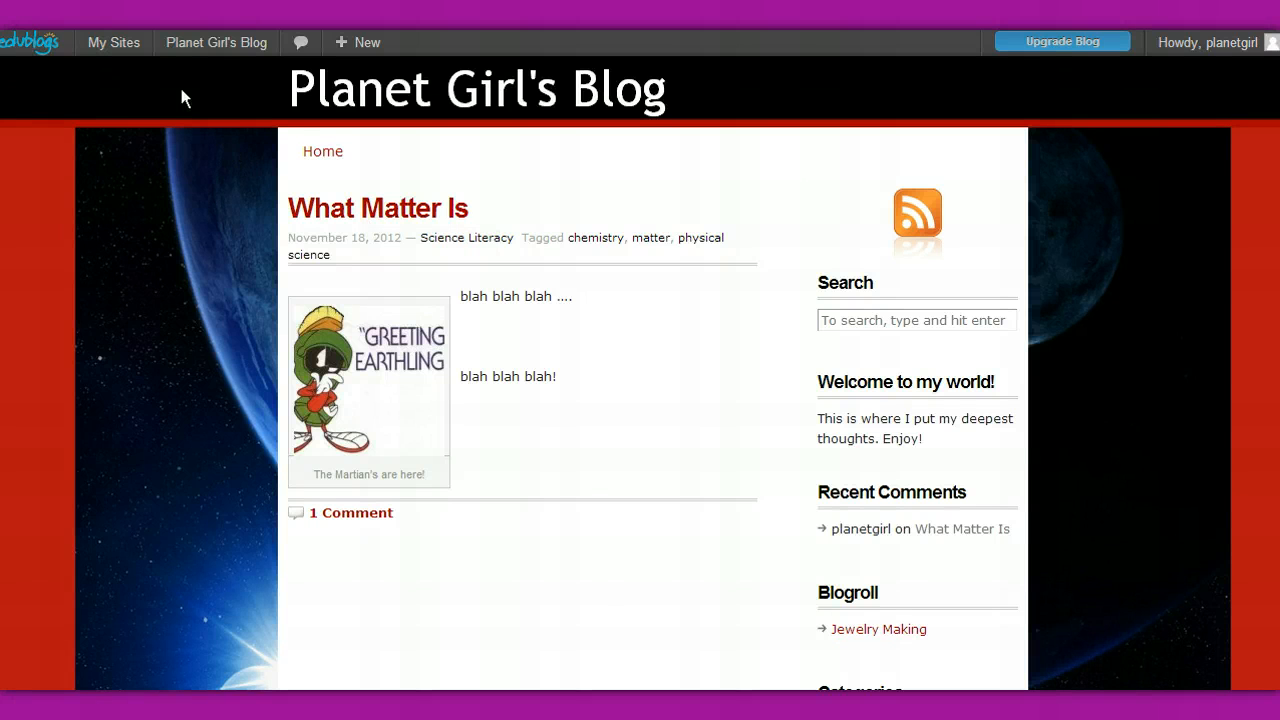
mouse_move(30, 42)
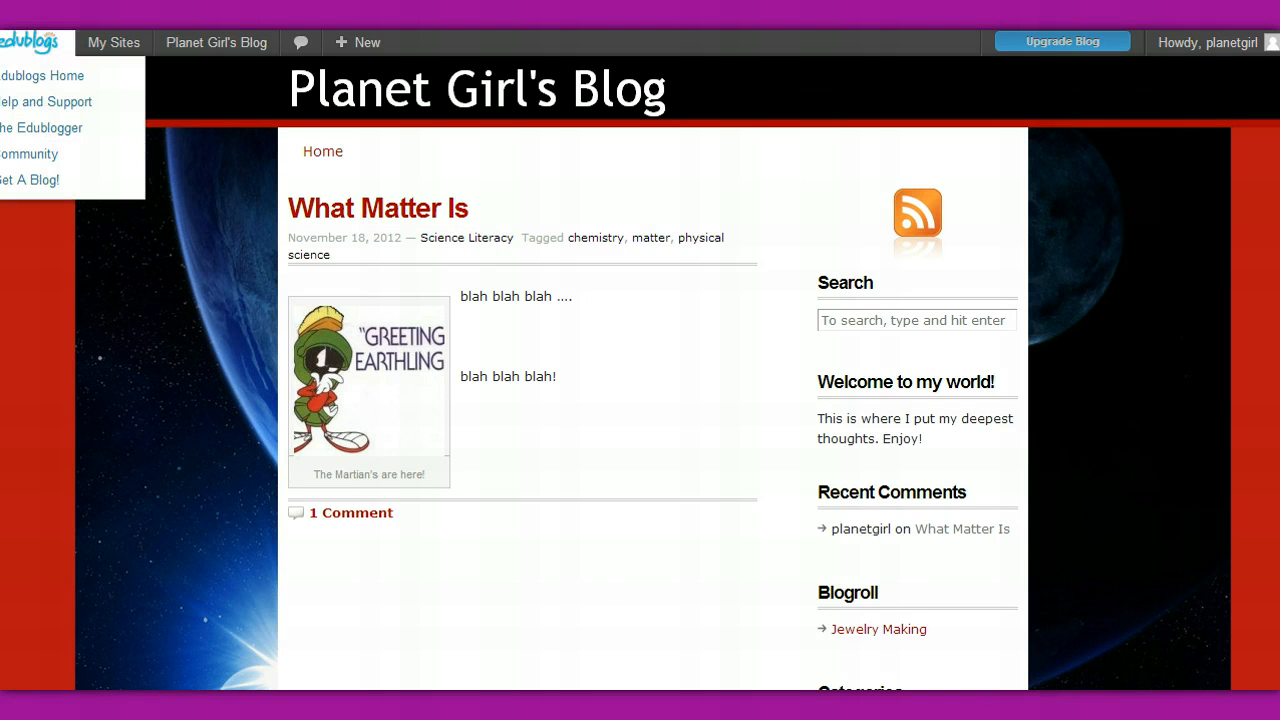